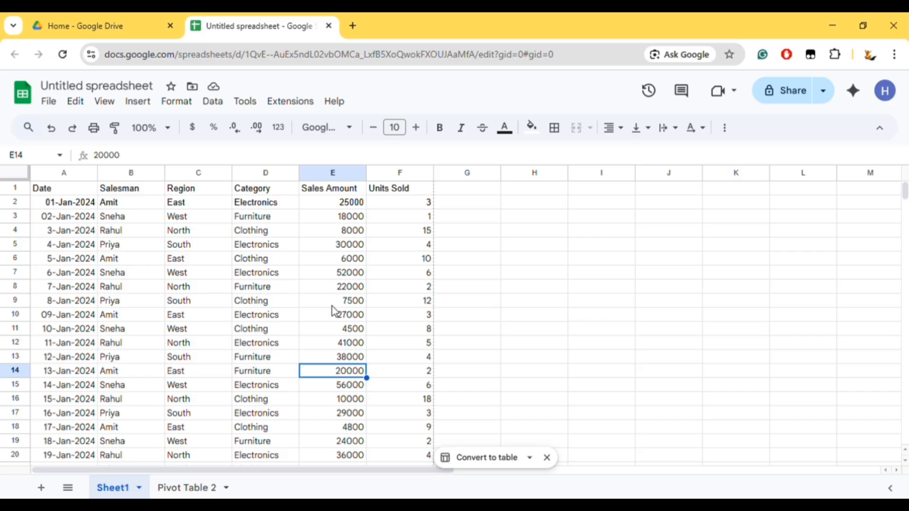
Look through the sales records on Sheet1, paying attention to the Sales Amount column
scroll(327, 309, "down", 2)
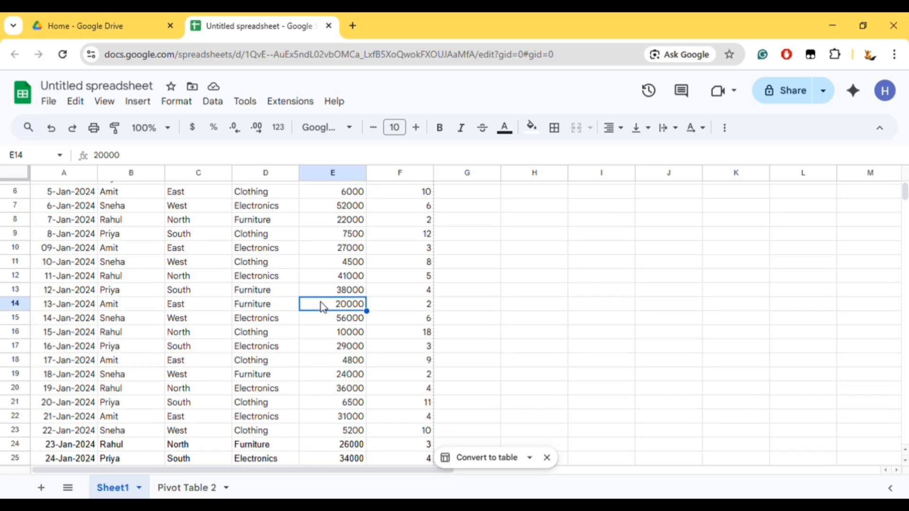
scroll(321, 302, "down", 8)
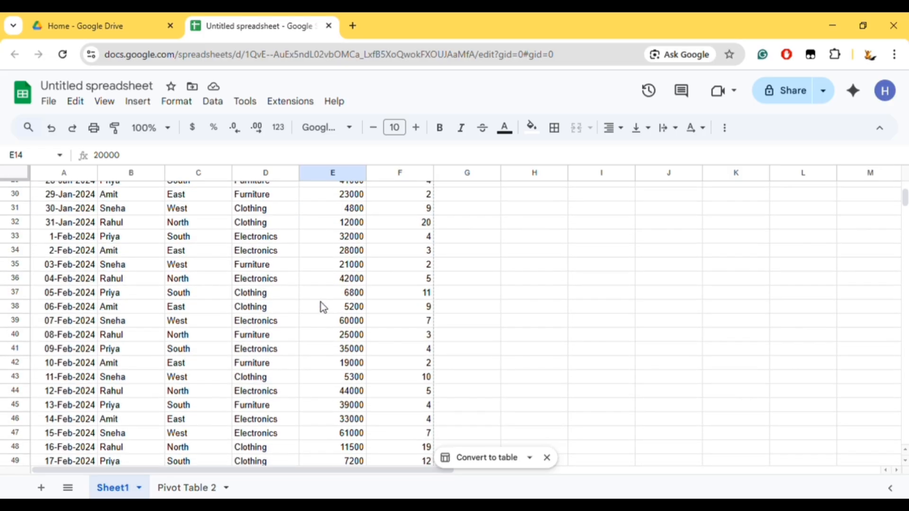
scroll(320, 305, "down", 3)
scroll(320, 306, "up", 8)
scroll(321, 307, "up", 5)
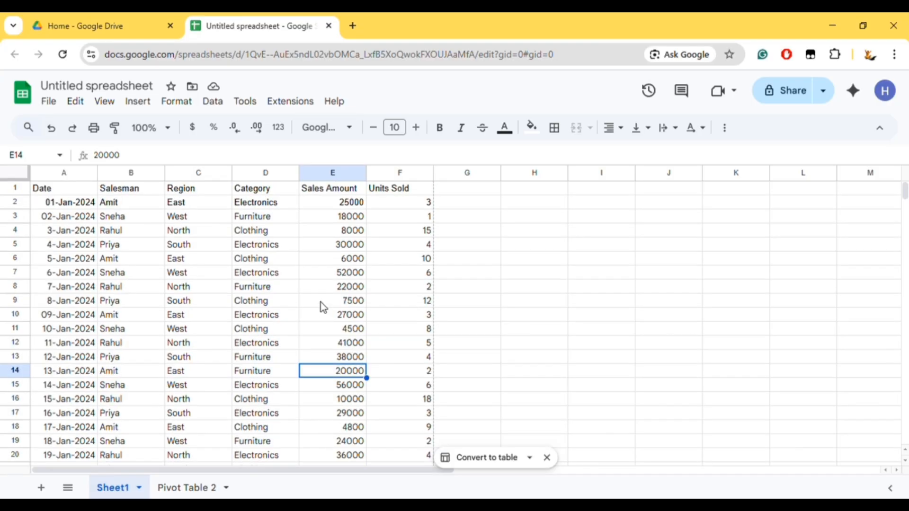
scroll(320, 307, "down", 3)
scroll(314, 313, "up", 3)
left_click(319, 192)
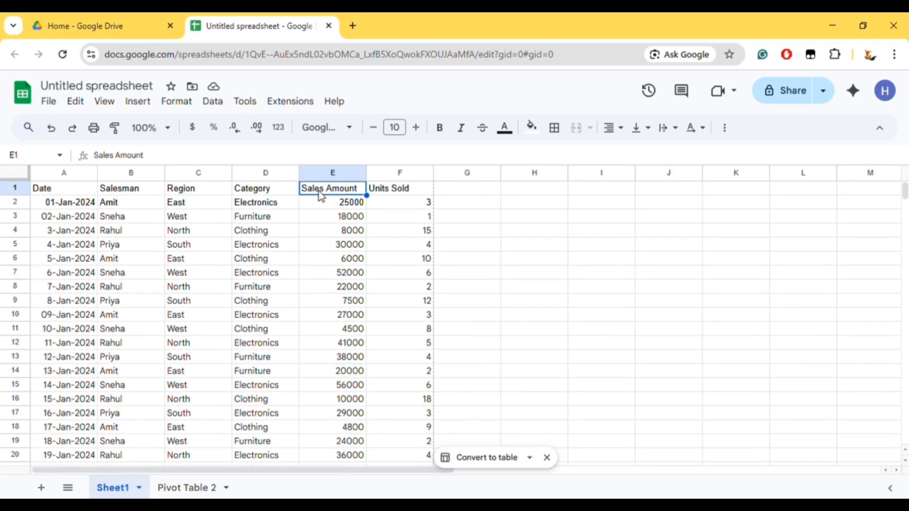
left_click(324, 221)
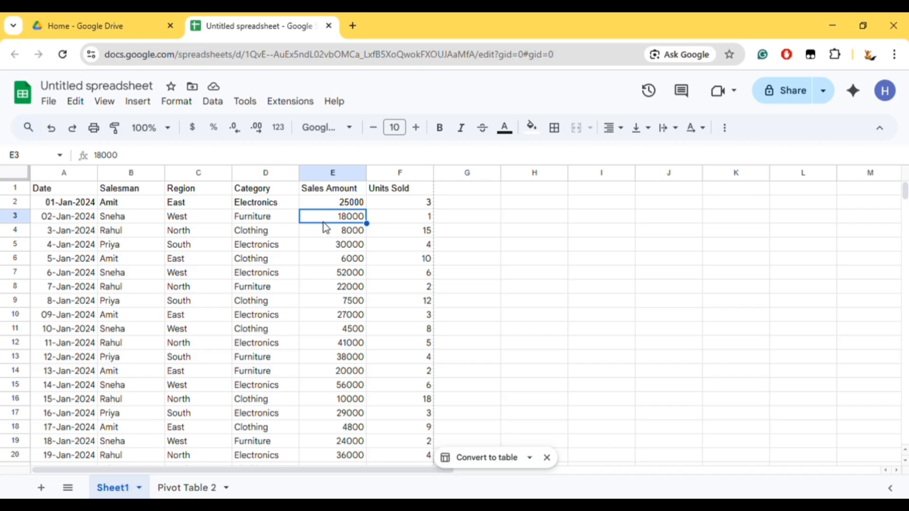
left_click(316, 289)
scroll(317, 292, "down", 3)
scroll(317, 292, "up", 3)
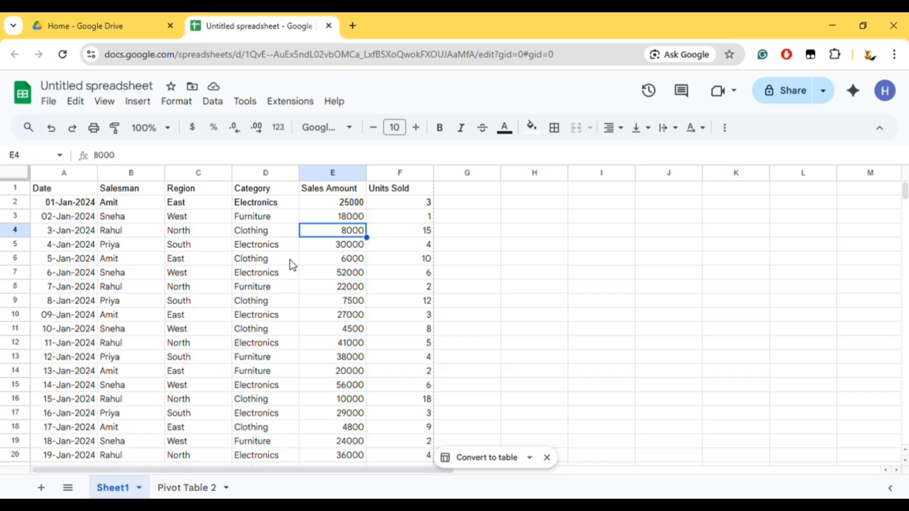
scroll(290, 260, "down", 5)
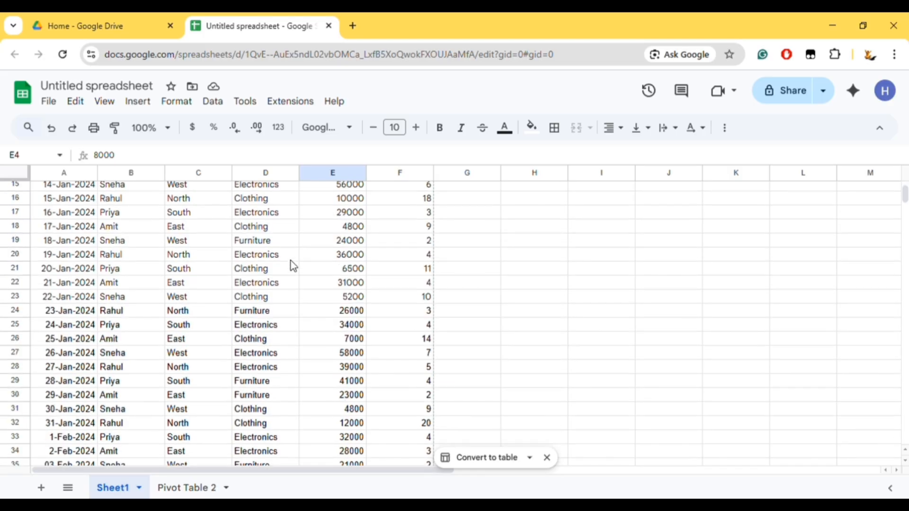
scroll(290, 260, "up", 5)
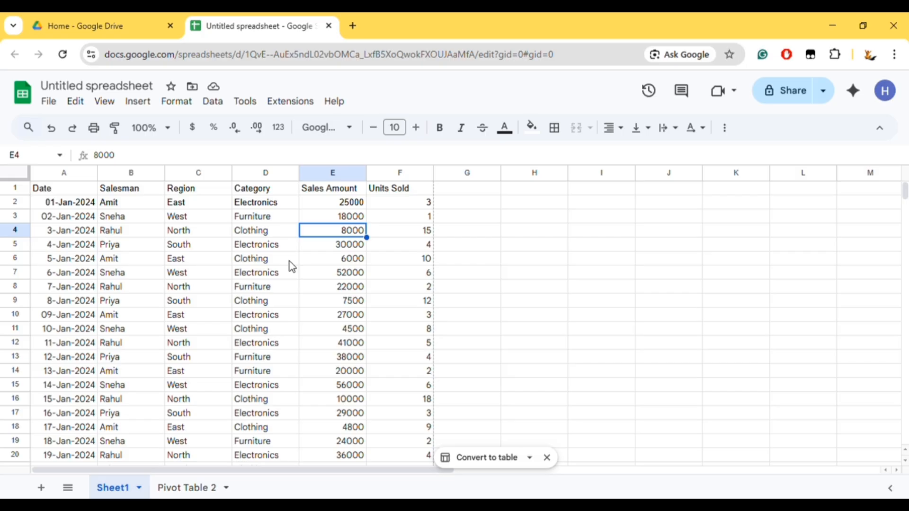
Examine the Date, Salesman, Region, Category, Sales Amount and Units Sold columns one by one, including their first entries
left_click(51, 192)
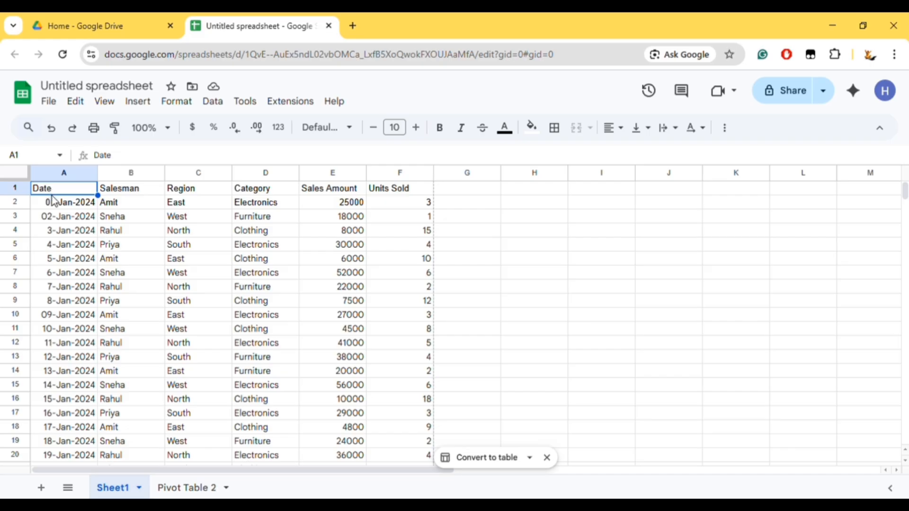
scroll(91, 276, "down", 15)
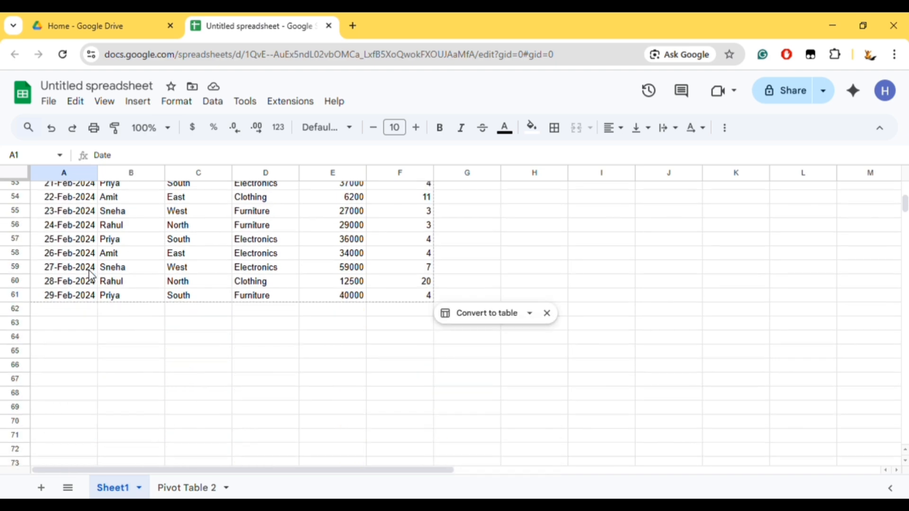
scroll(91, 276, "up", 12)
scroll(91, 276, "up", 4)
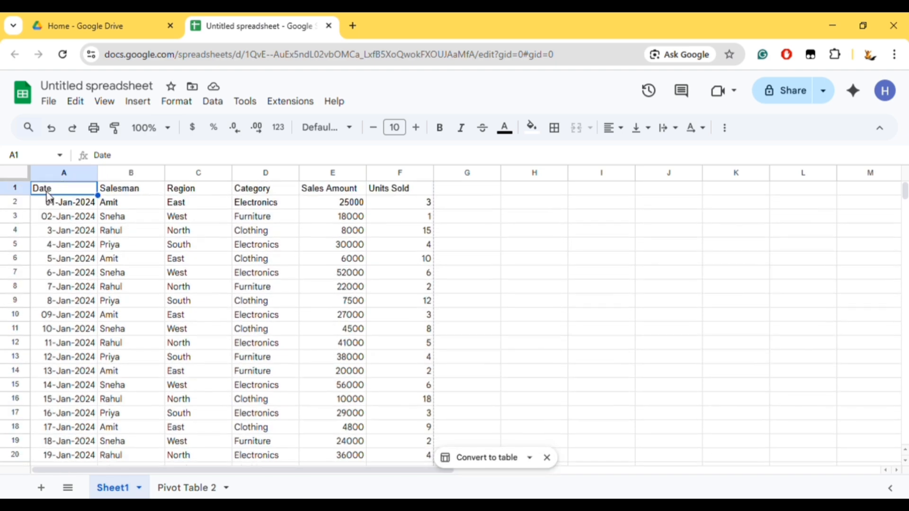
left_click(122, 194)
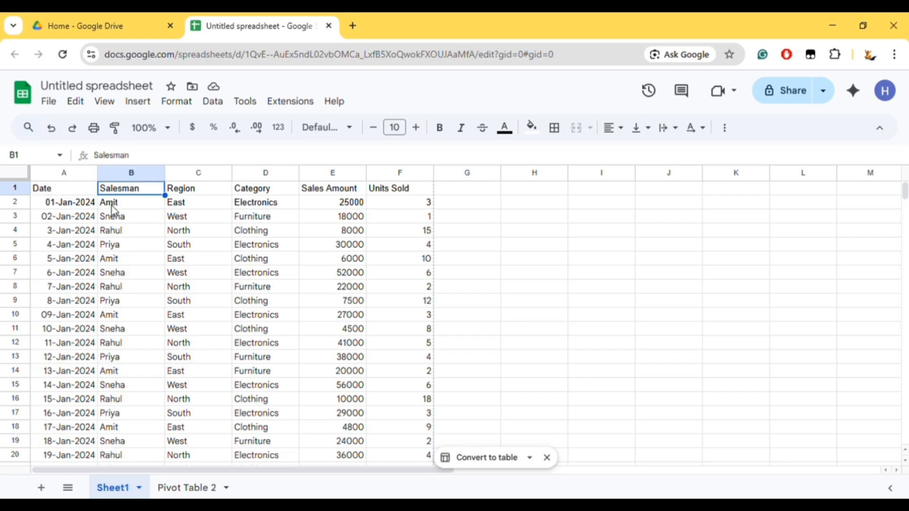
left_click(203, 192)
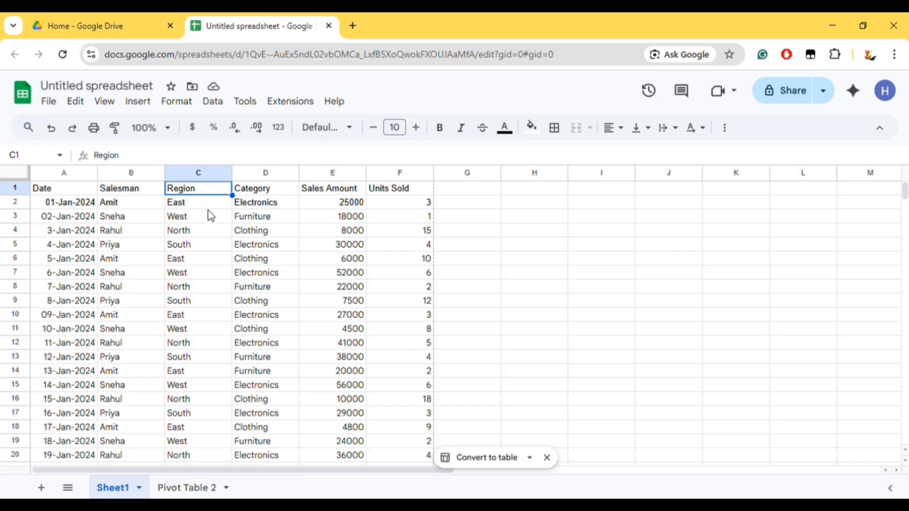
left_click(263, 190)
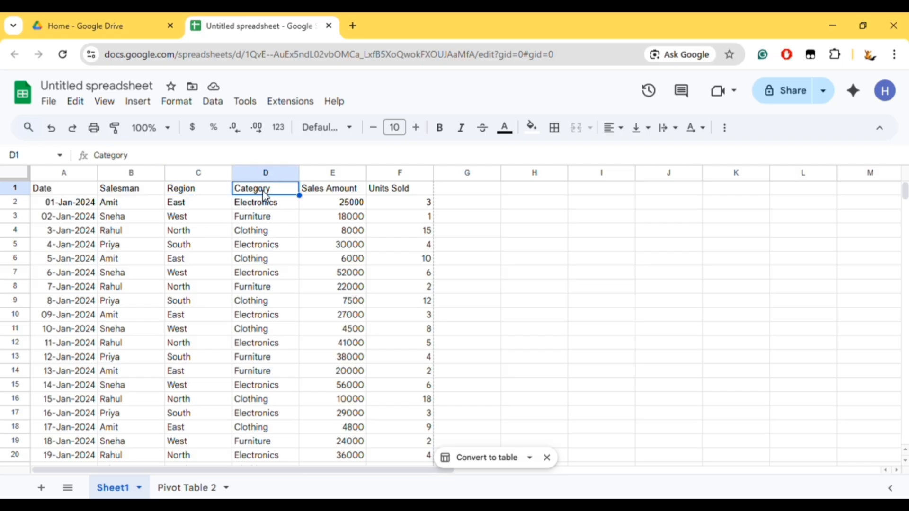
left_click(262, 205)
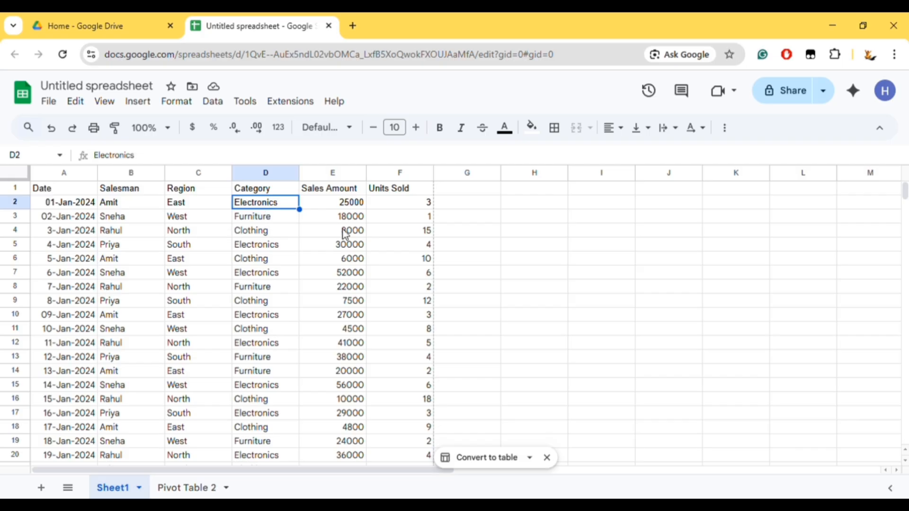
left_click(319, 189)
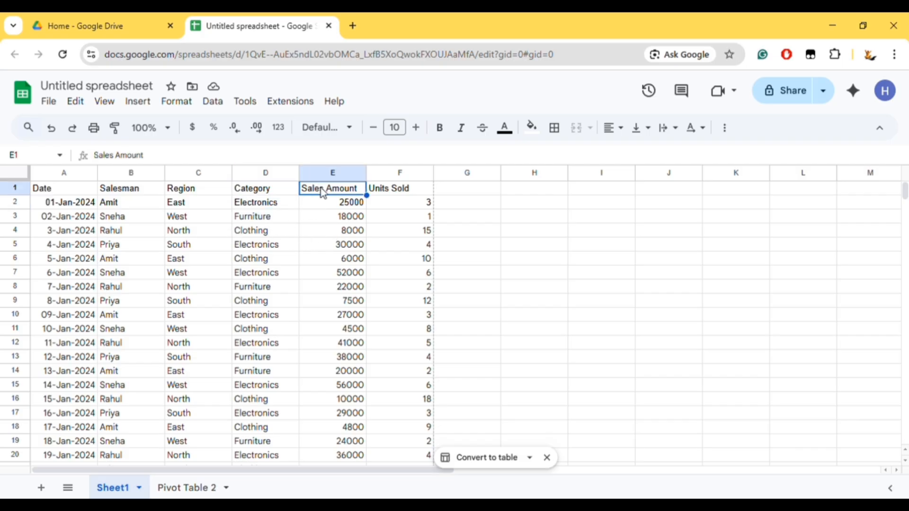
left_click(316, 206)
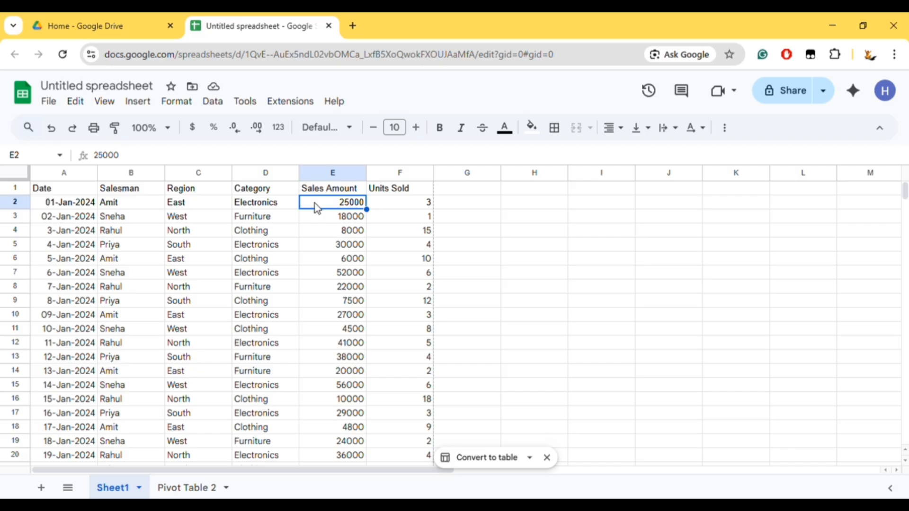
left_click(70, 204)
left_click(115, 207)
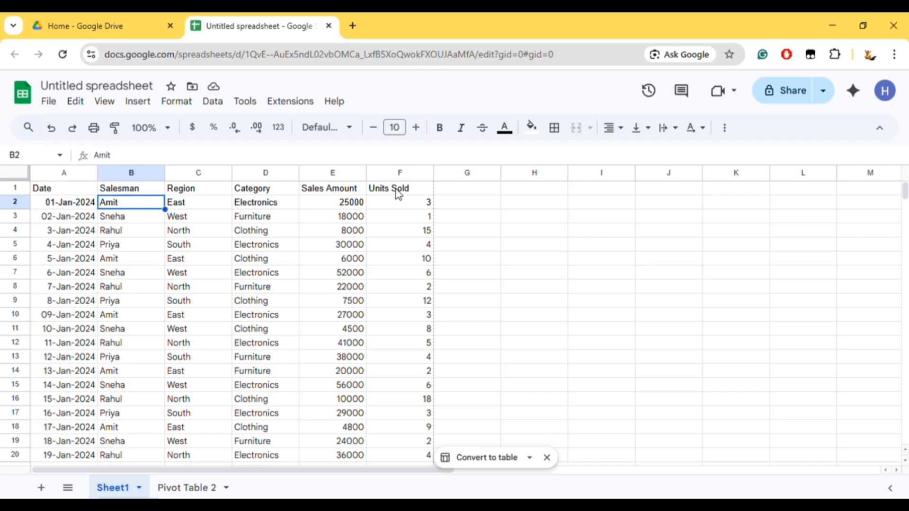
left_click(379, 190)
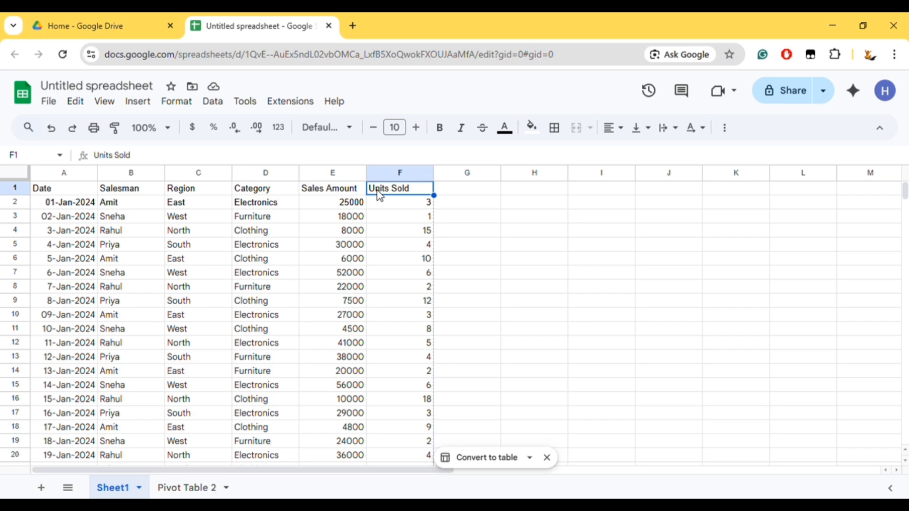
left_click(384, 207)
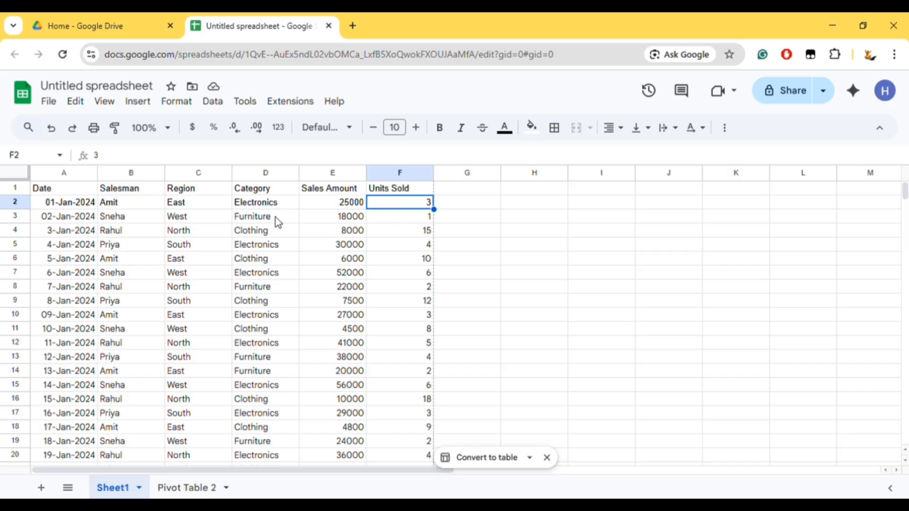
Create a pivot table on a new sheet from the whole sales dataset, Sheet1!A1:F61
left_click(47, 189)
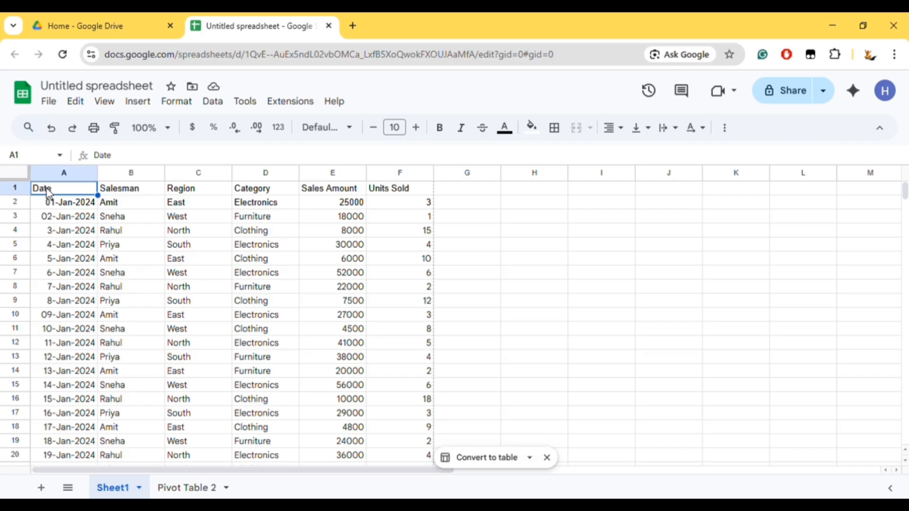
key("ctrl+a")
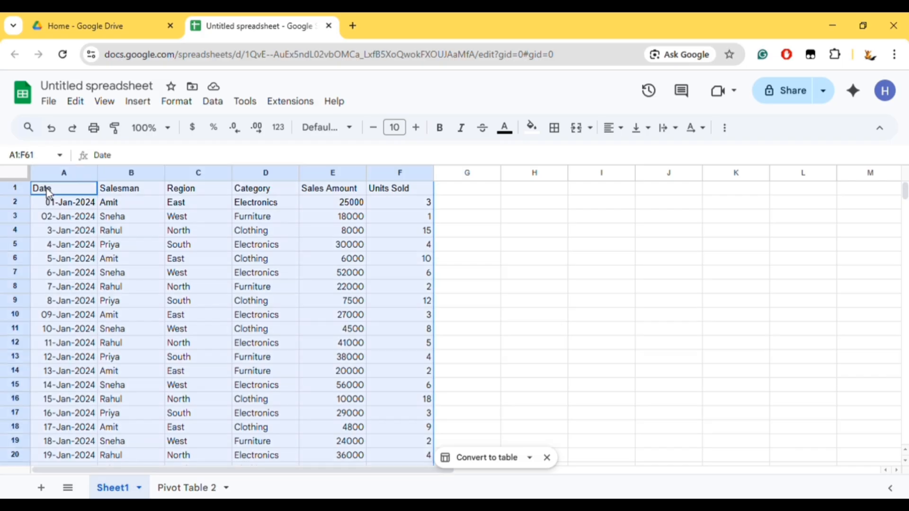
scroll(146, 306, "down", 15)
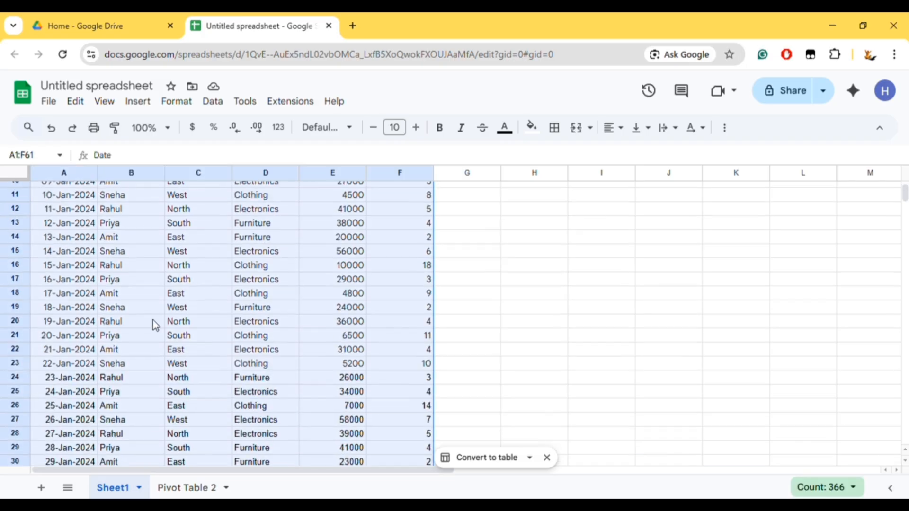
scroll(160, 333, "up", 8)
scroll(160, 333, "up", 10)
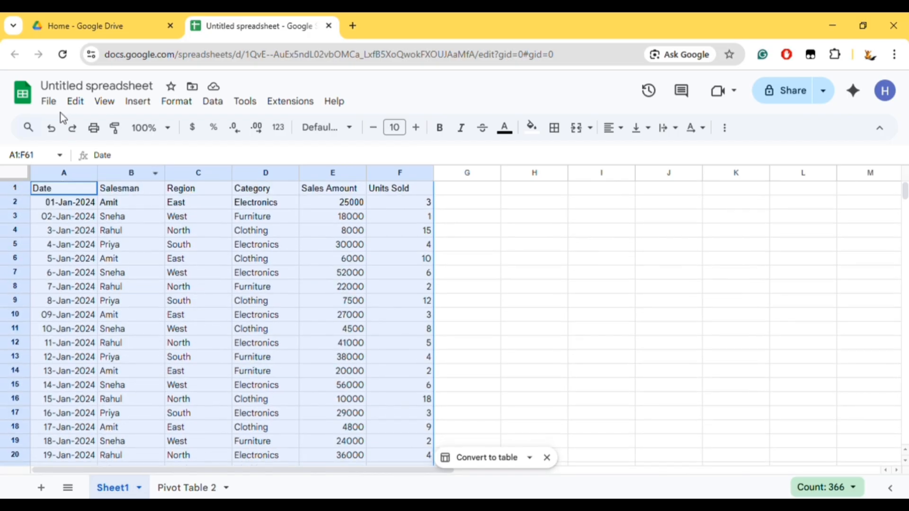
left_click(138, 106)
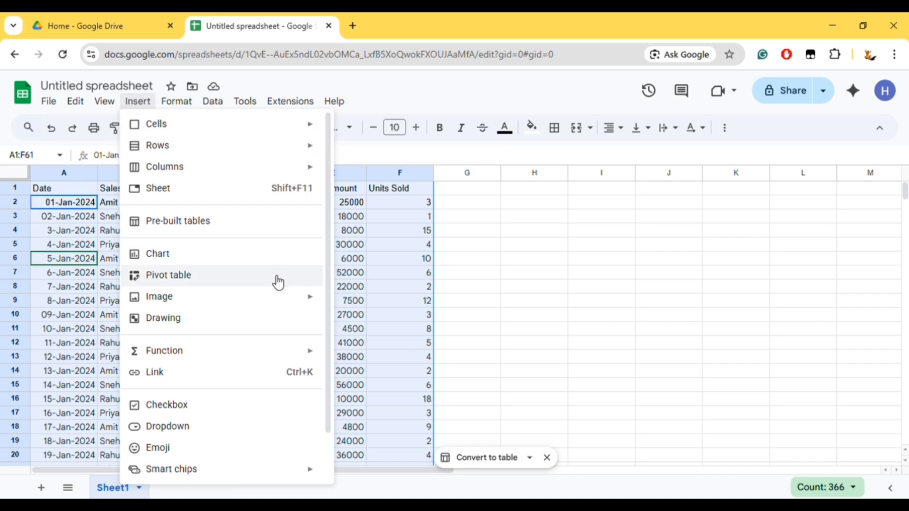
left_click(278, 282)
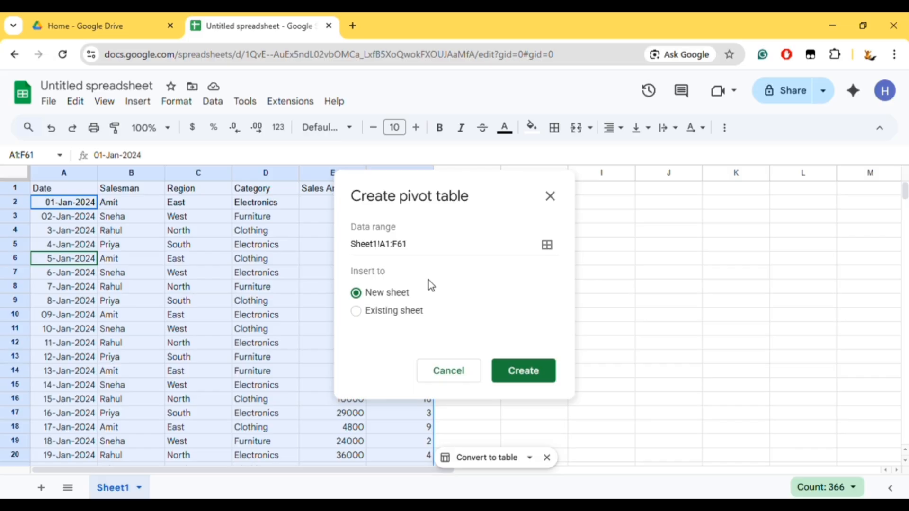
double_click(425, 249)
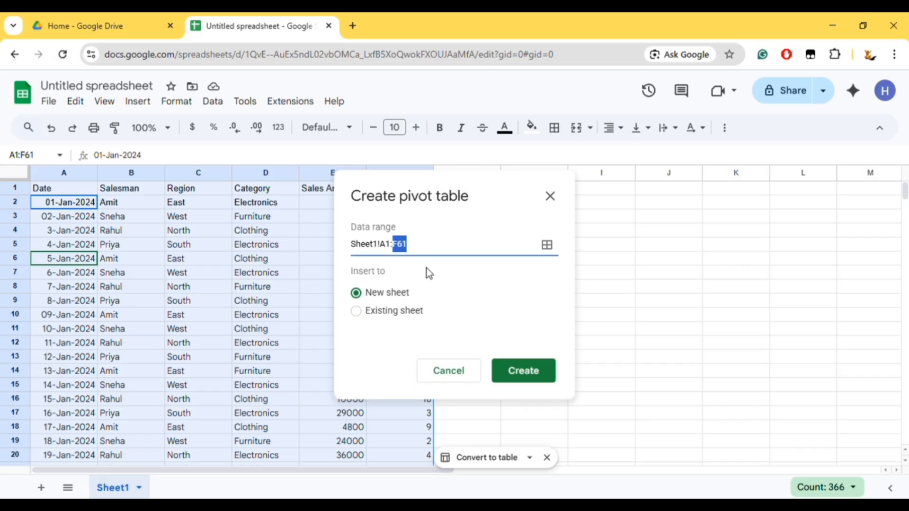
left_click(425, 267)
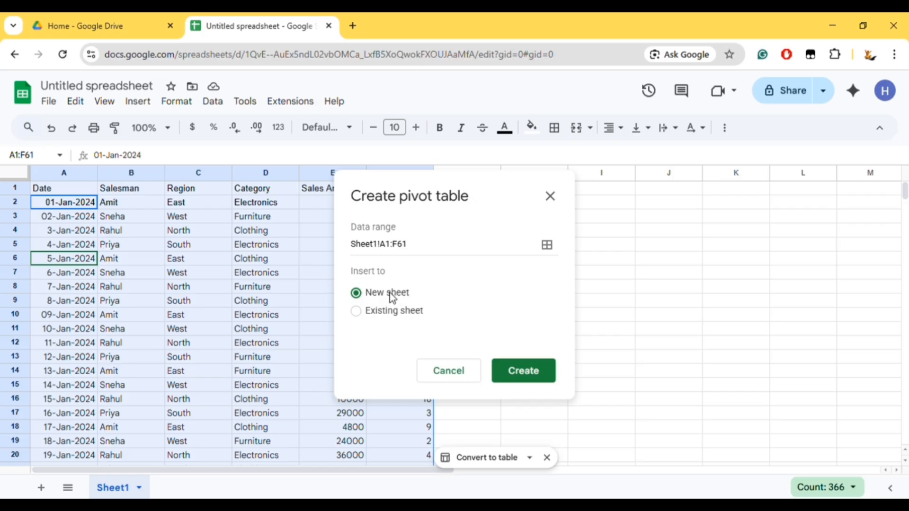
left_click(368, 316)
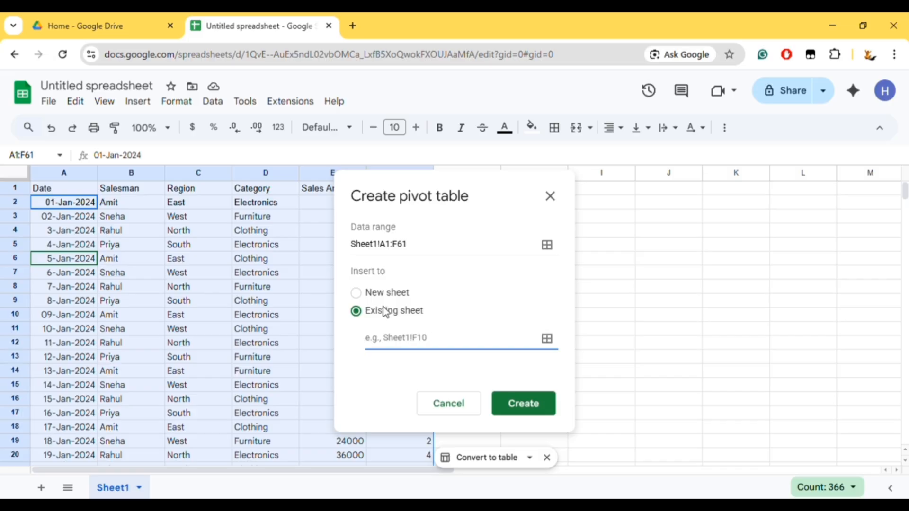
left_click(356, 293)
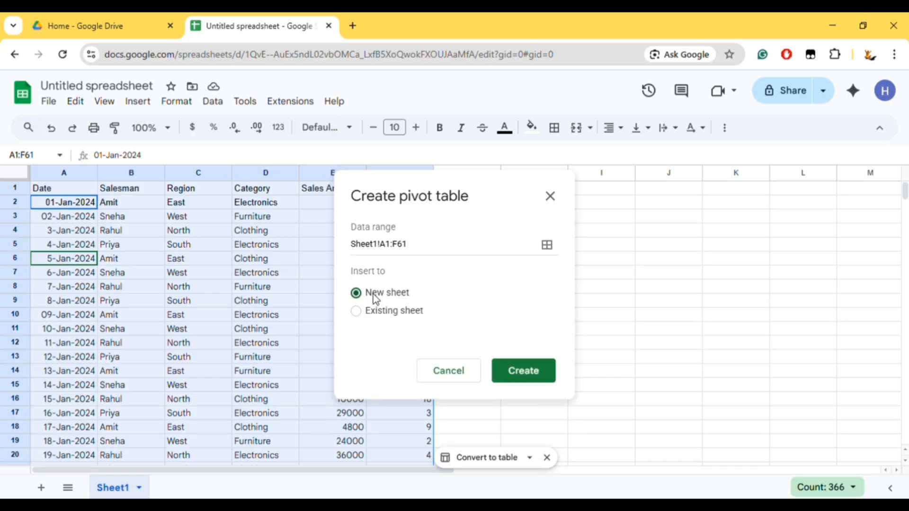
left_click(513, 372)
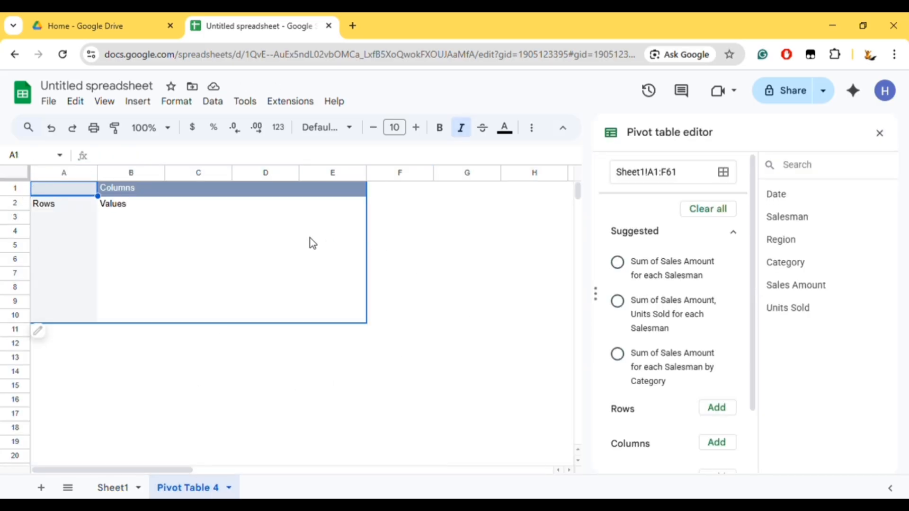
Examine the pivot table editor's sections and field list, and compare the fields with the column headers on Sheet1
left_click(288, 235)
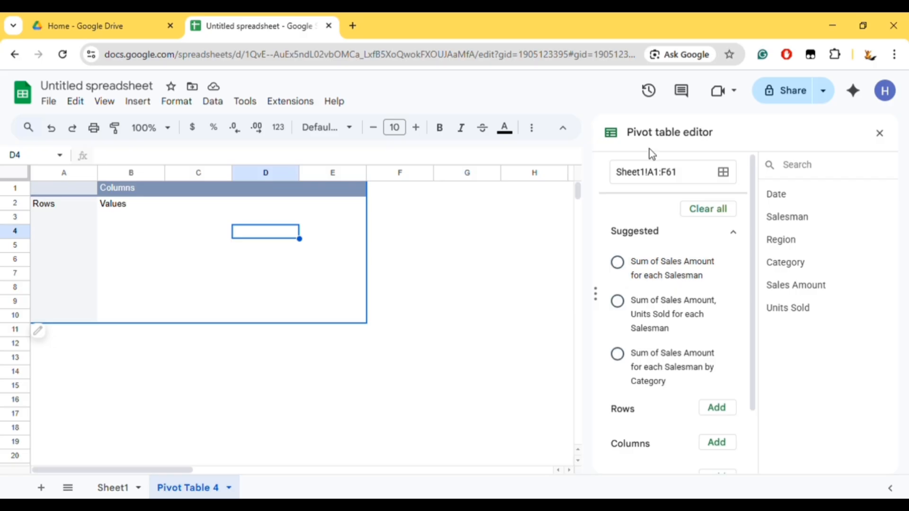
scroll(681, 360, "down", 3)
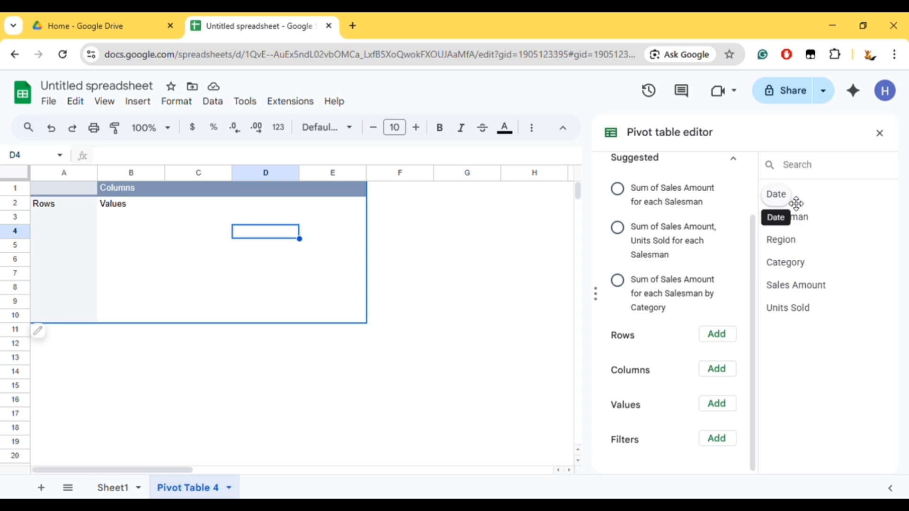
left_click(122, 486)
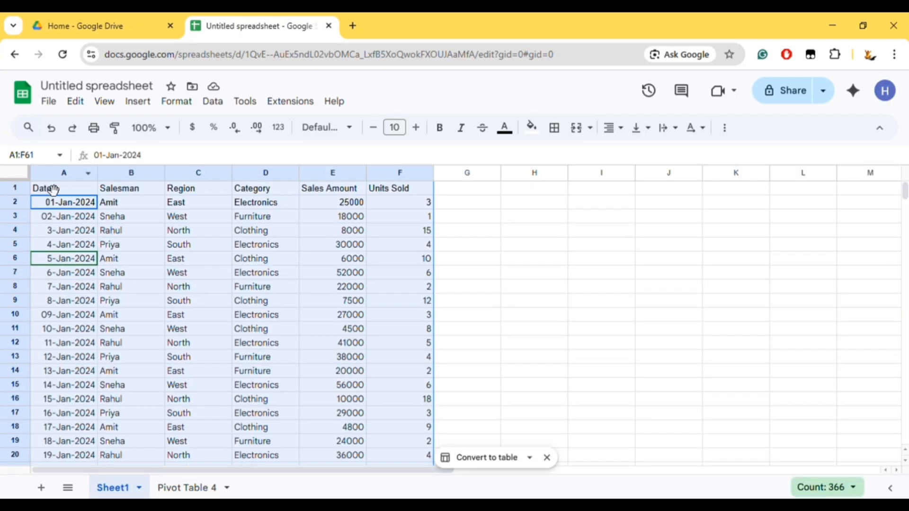
left_click(87, 188)
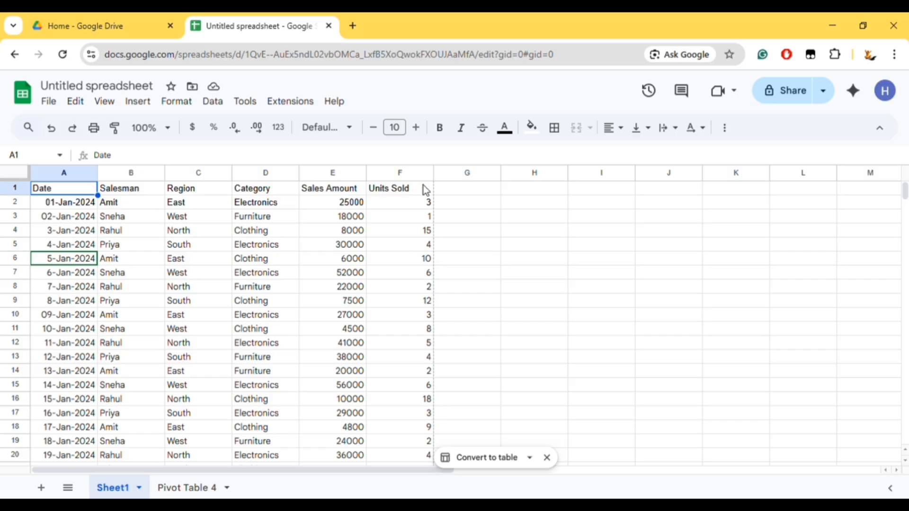
Return to the Pivot Table 4 sheet and view the fields offered for its rows and columns
left_click(175, 491)
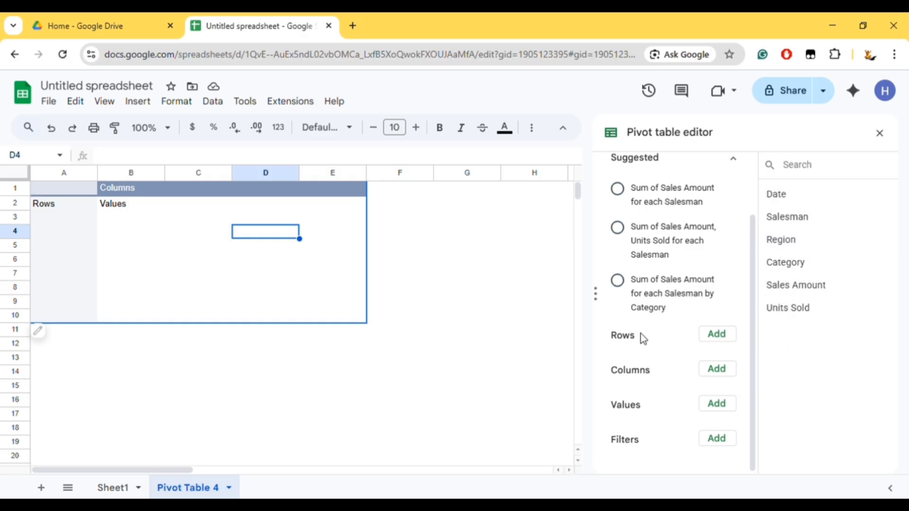
left_click(724, 336)
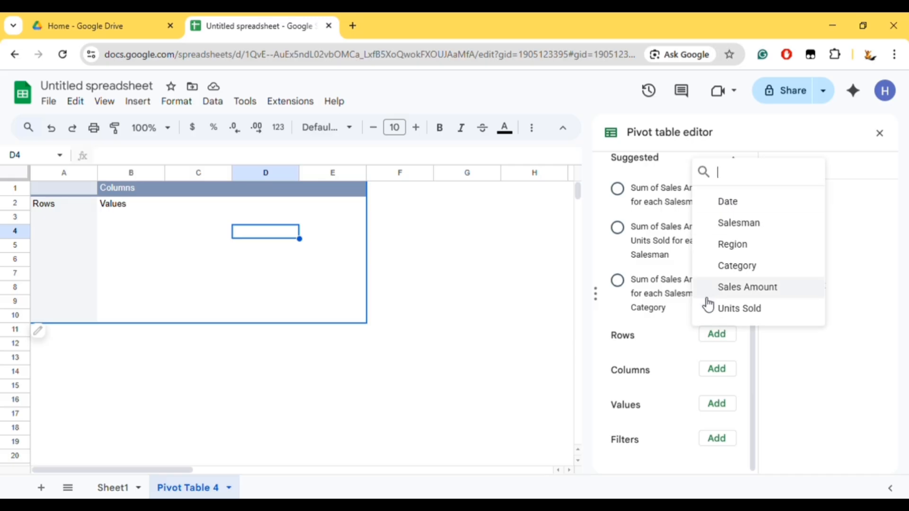
left_click(600, 322)
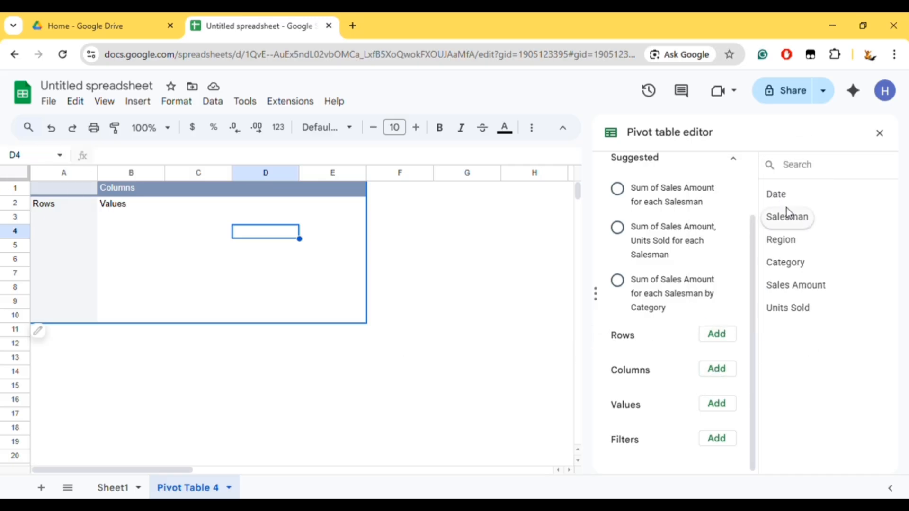
left_click(708, 369)
left_click(57, 233)
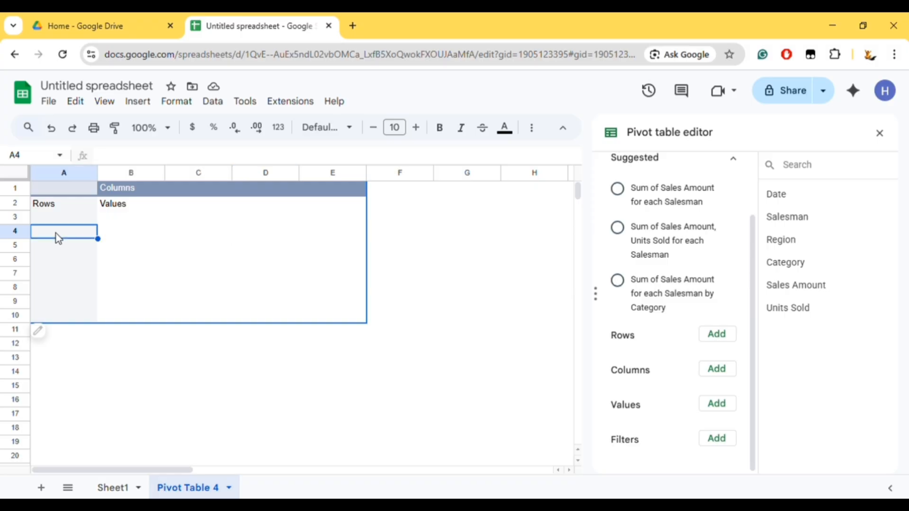
Add Date as the pivot table's row field and look through the date rows down to the Grand Total
left_click(715, 336)
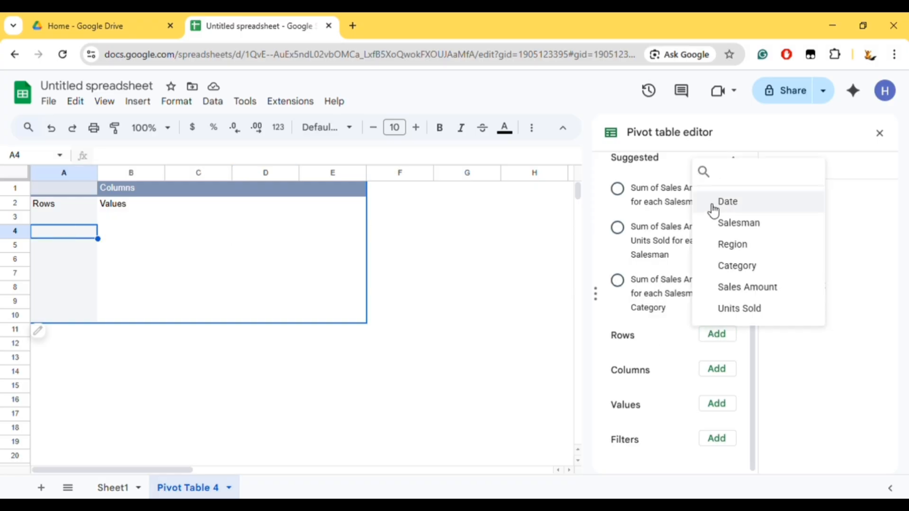
left_click(728, 208)
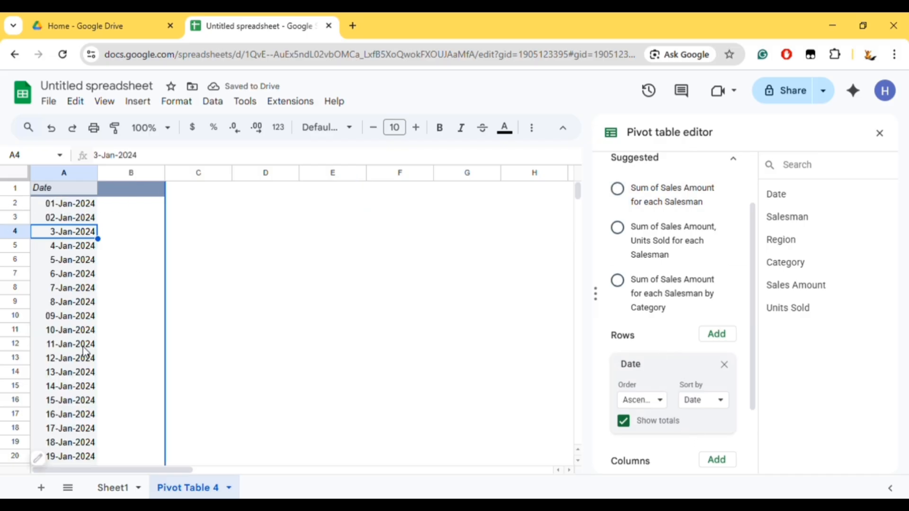
scroll(77, 410, "down", 6)
scroll(76, 408, "down", 10)
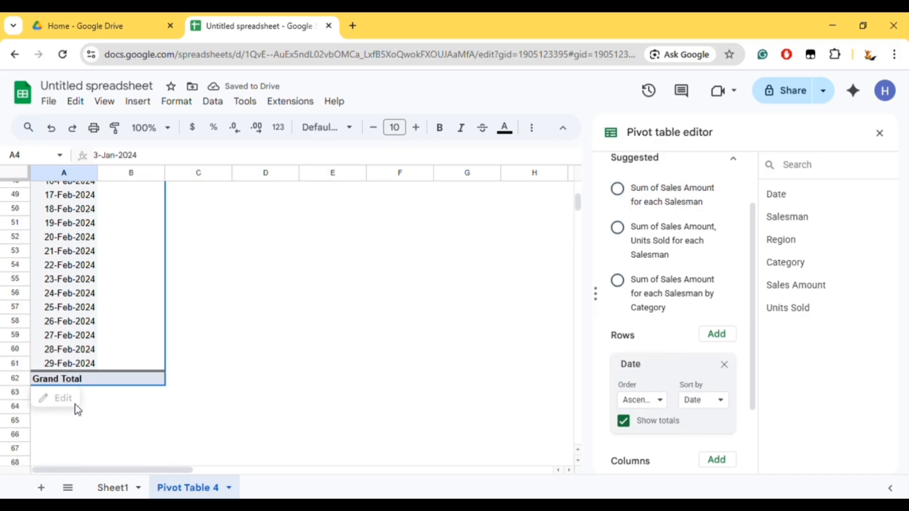
scroll(76, 408, "up", 18)
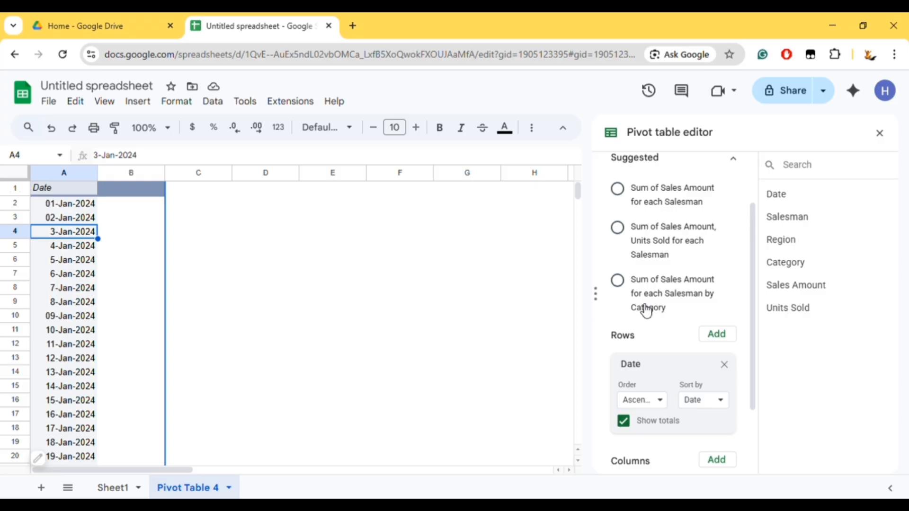
Add Sales Amount to the pivot table's values, summarized by SUM
scroll(699, 397, "down", 2)
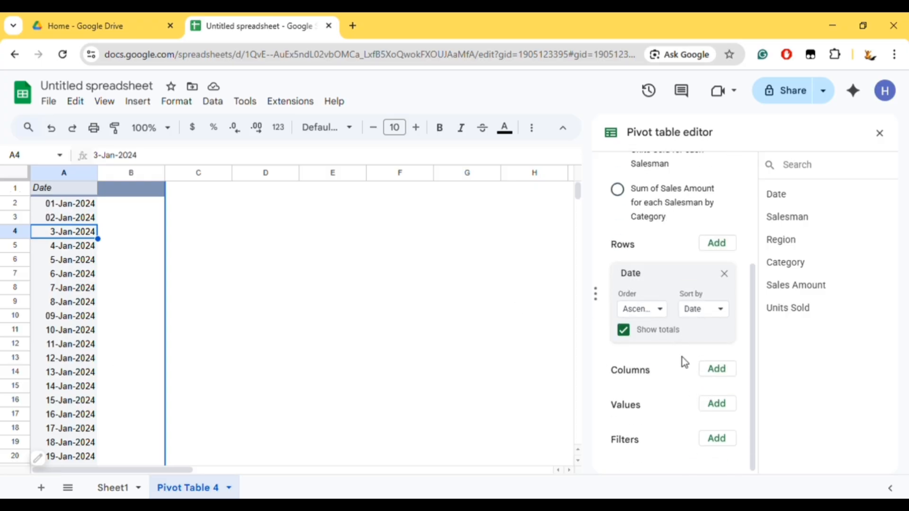
left_click(717, 405)
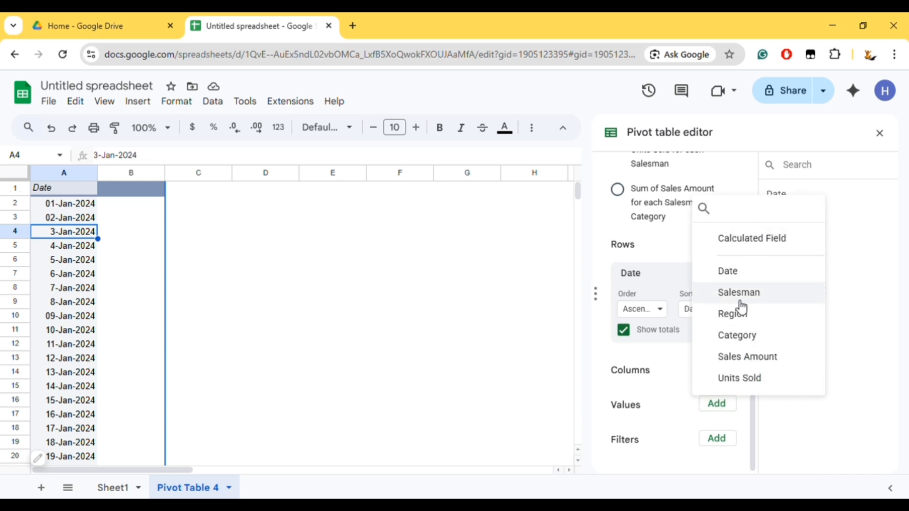
left_click(737, 360)
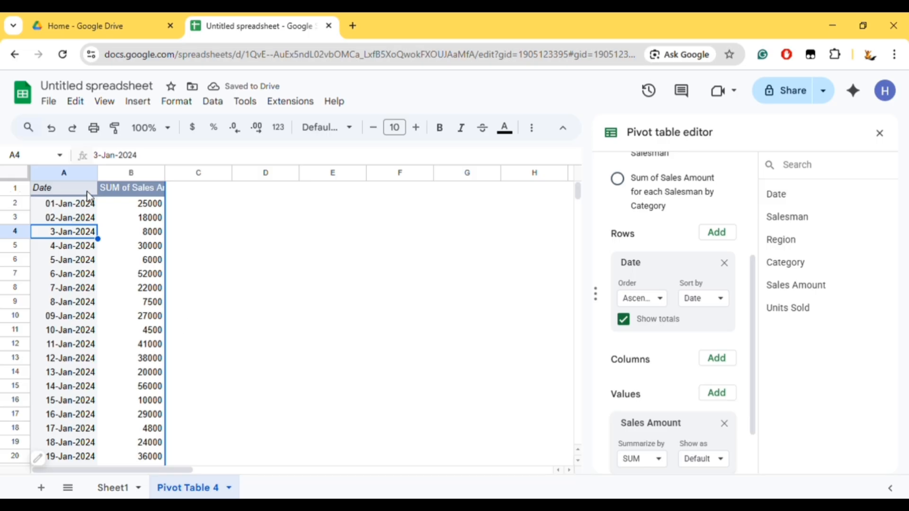
Compare the first few dates in the pivot table with their summed sales amounts
left_click(88, 208)
left_click(118, 208)
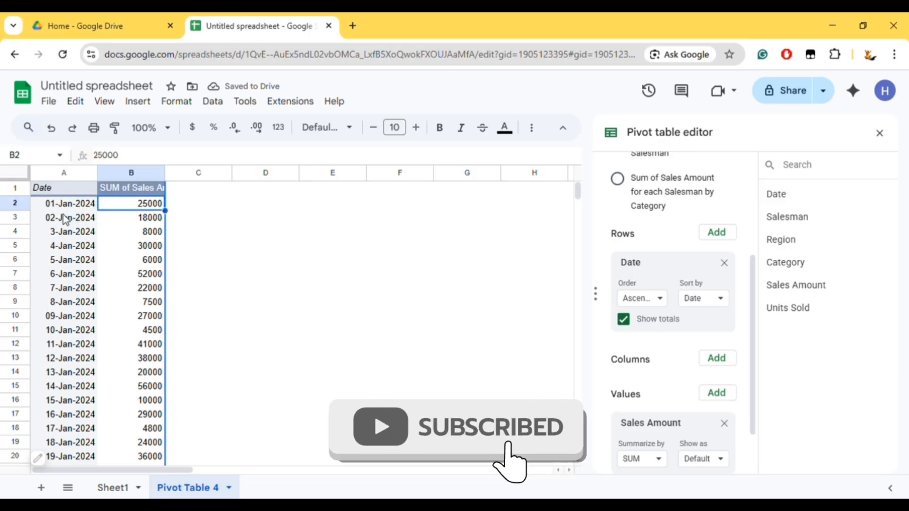
left_click(59, 219)
left_click(122, 219)
left_click(38, 234)
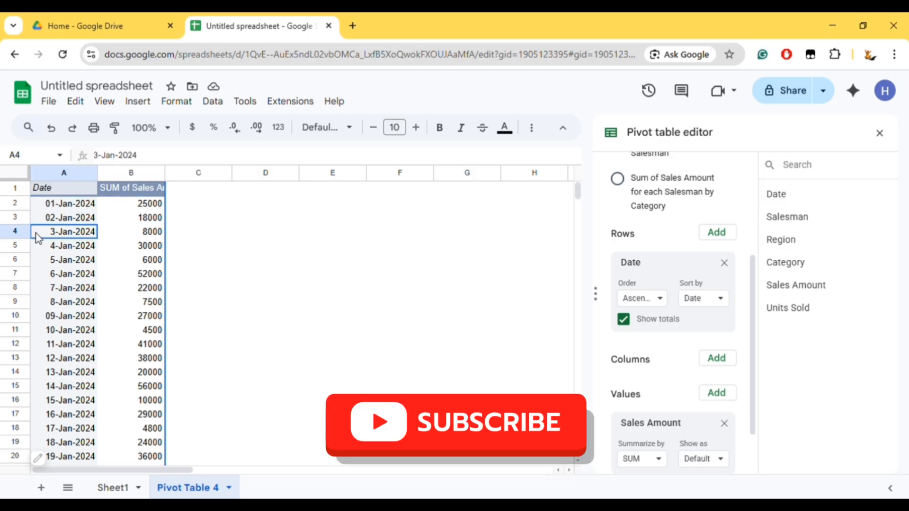
left_click(121, 245)
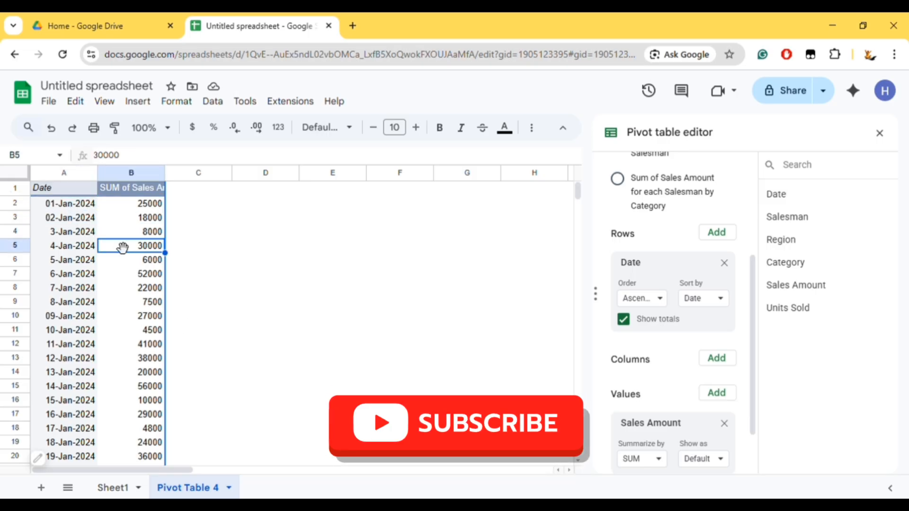
left_click(104, 205)
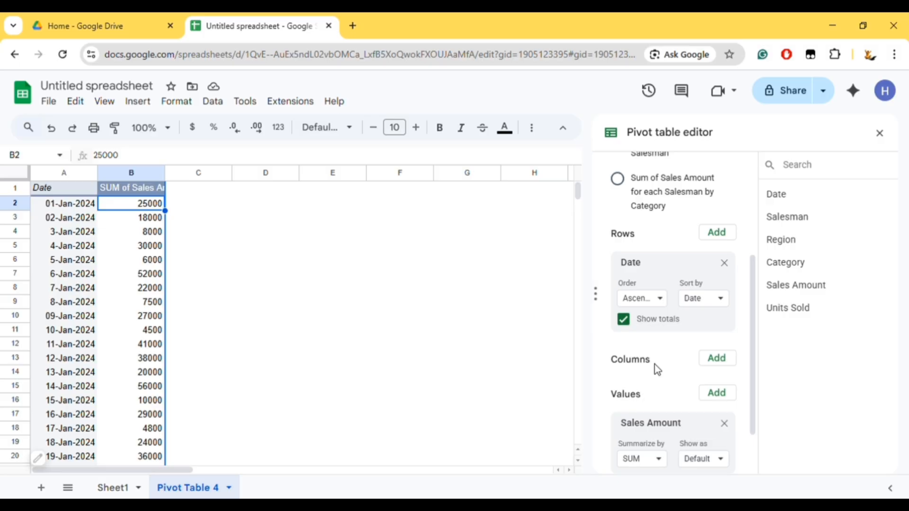
Set the Date rows to descending order sorted by SUM of Sales Amount, and check the date of the highest sale
scroll(665, 260, "down", 2)
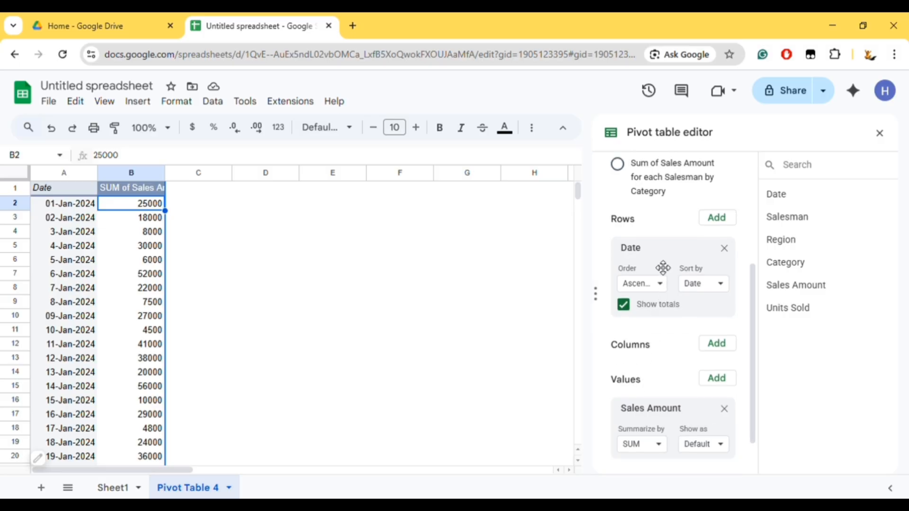
scroll(657, 278, "up", 2)
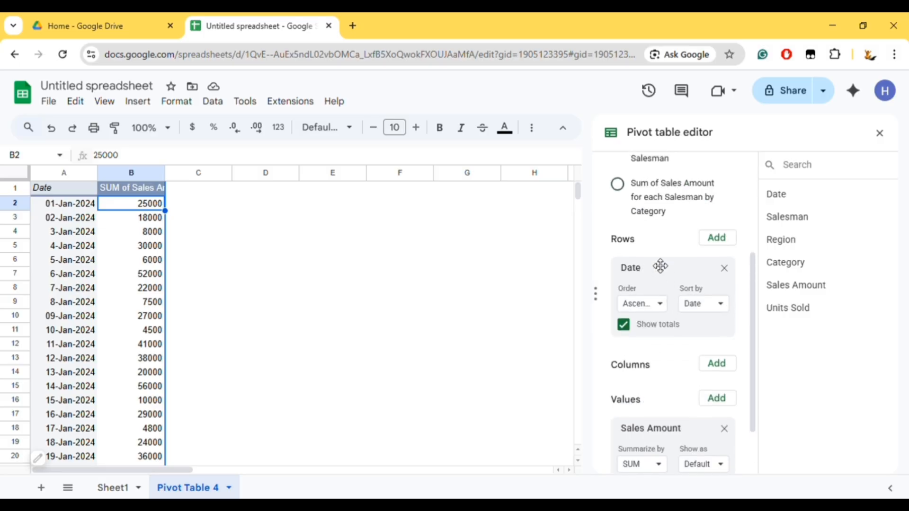
left_click(645, 305)
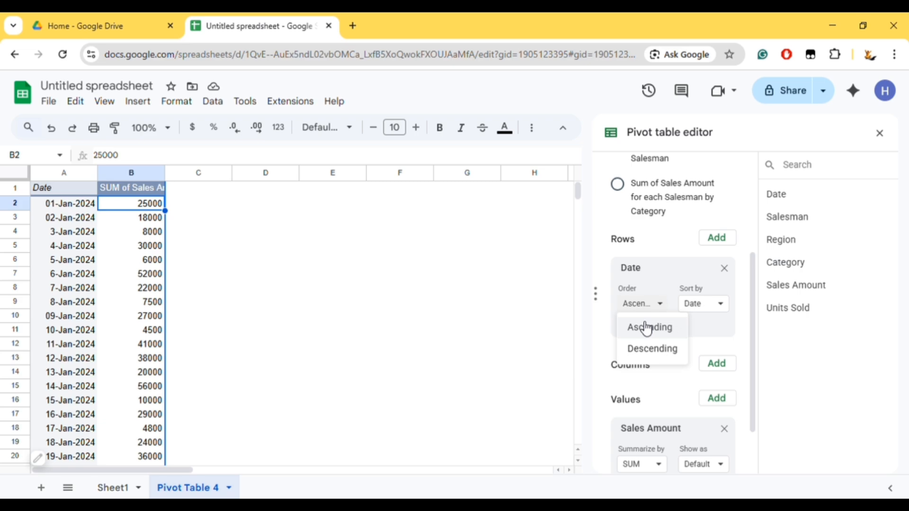
left_click(646, 353)
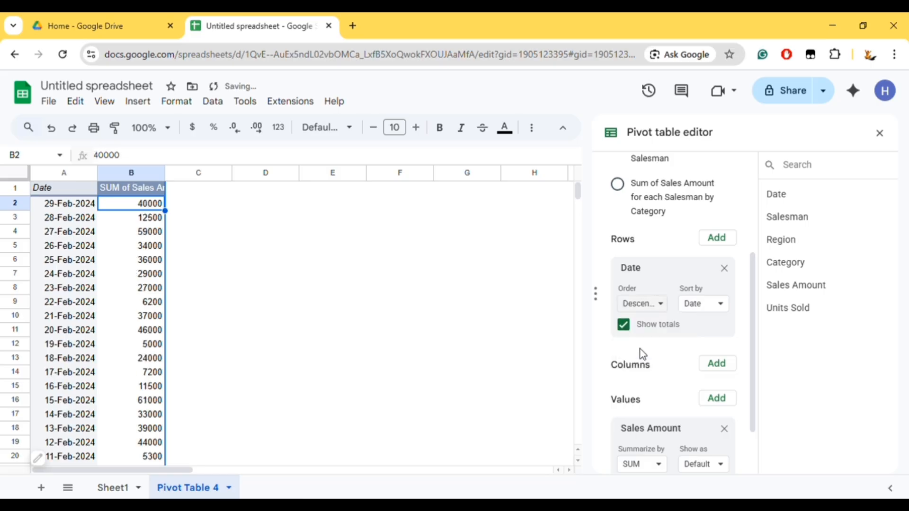
left_click(714, 305)
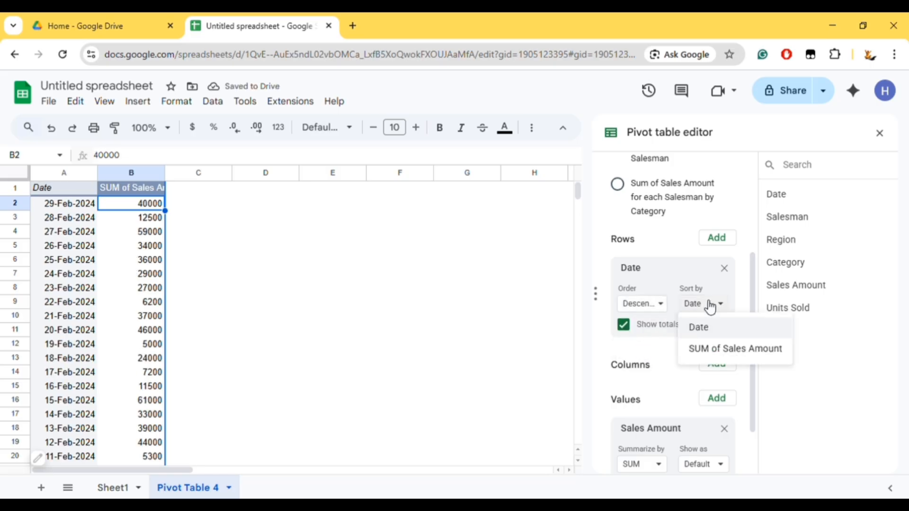
left_click(718, 349)
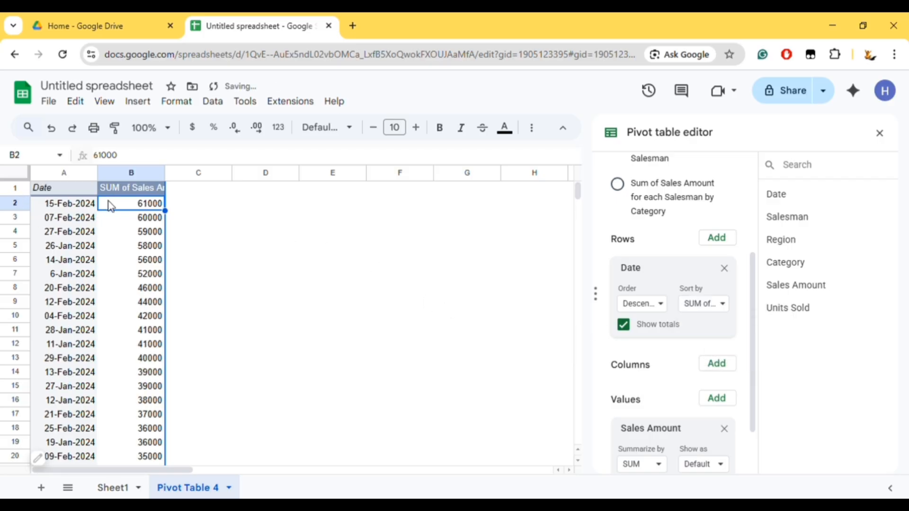
left_click(45, 205)
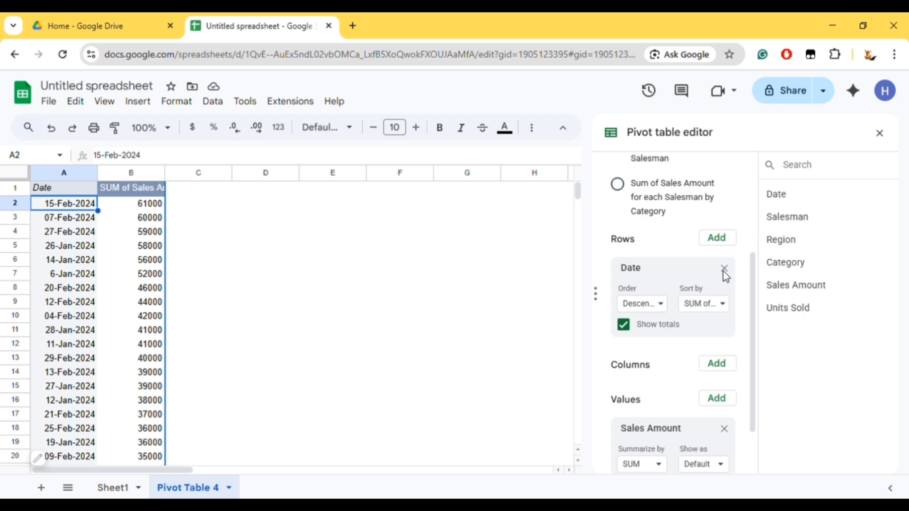
Replace Date with Salesman as the pivot table's row field
left_click_drag(717, 272, 723, 273)
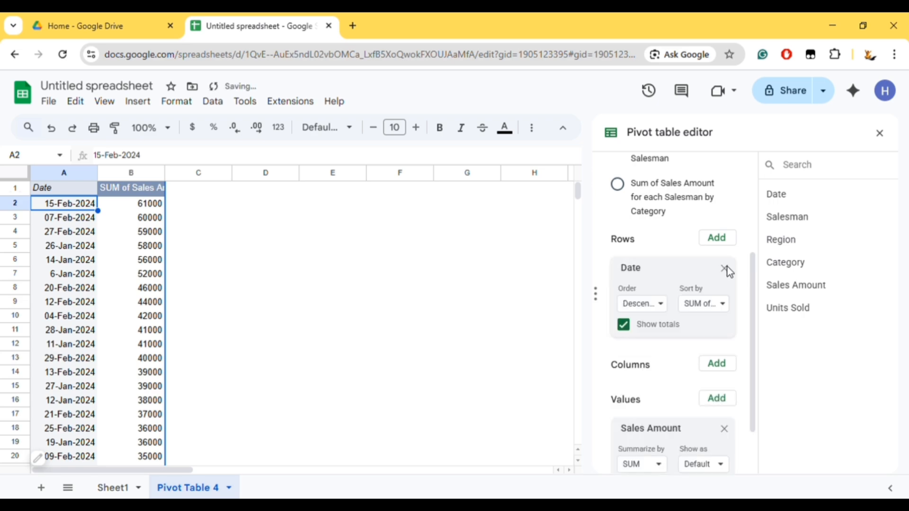
left_click(723, 269)
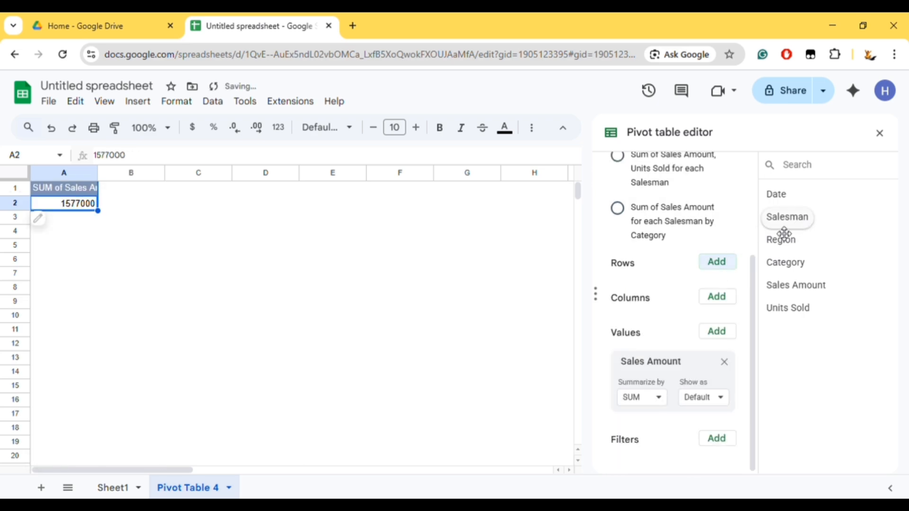
left_click(716, 263)
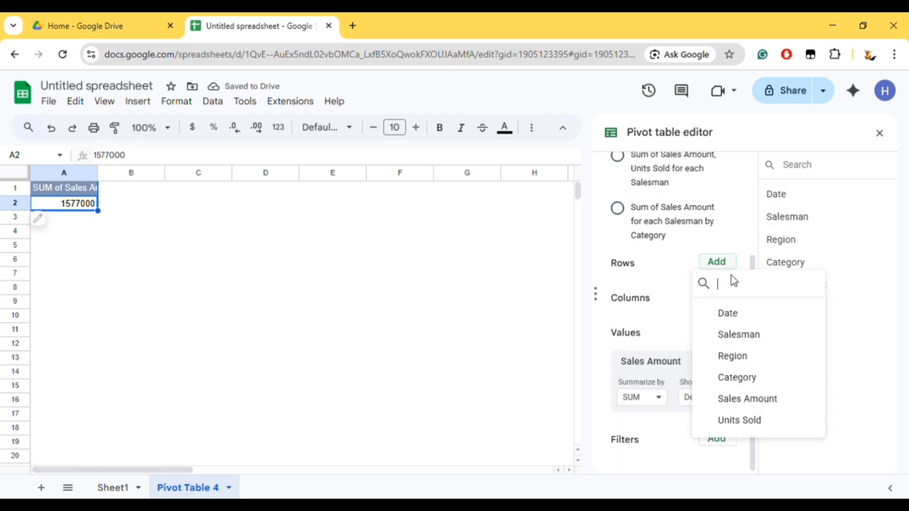
left_click(747, 334)
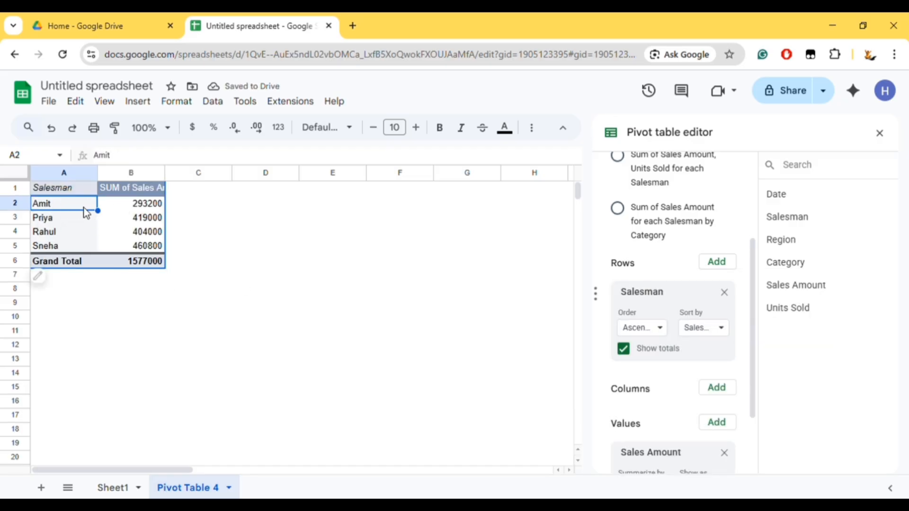
Examine the summed sales amount of each salesman in the pivot table
left_click(115, 205)
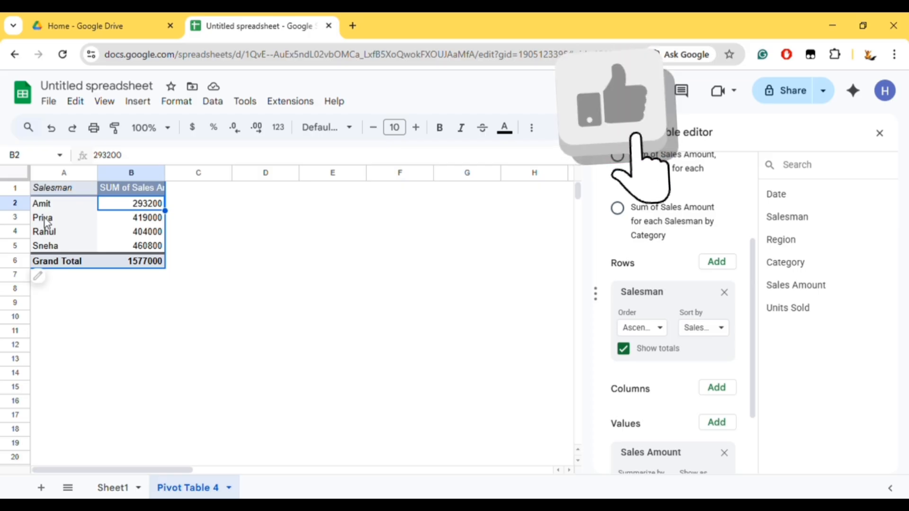
left_click(45, 219)
left_click(129, 221)
left_click(58, 231)
left_click(144, 235)
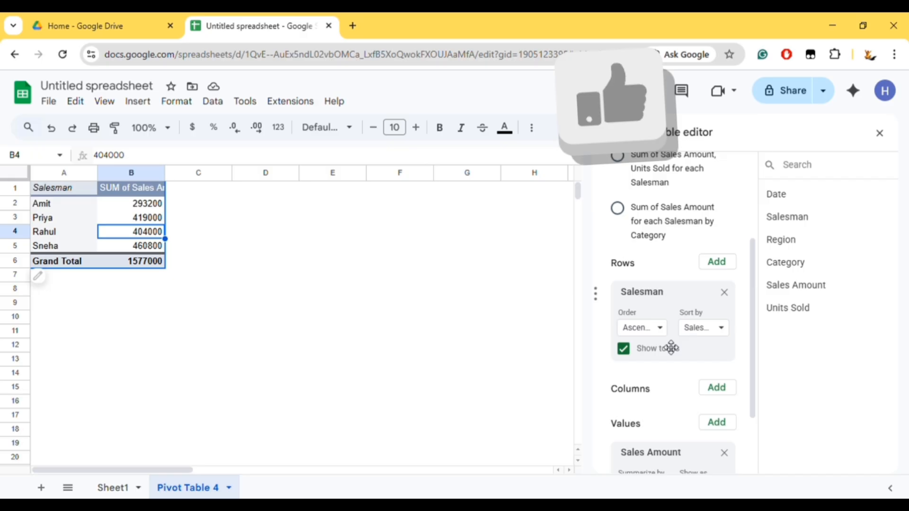
Set the Salesman rows to descending order sorted by SUM of Sales Amount, and check the top salesman's total
left_click(647, 328)
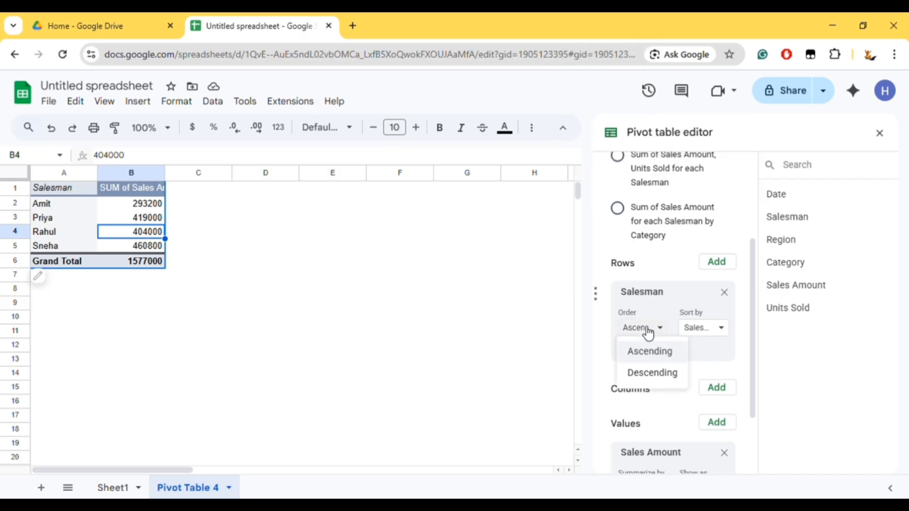
left_click(647, 372)
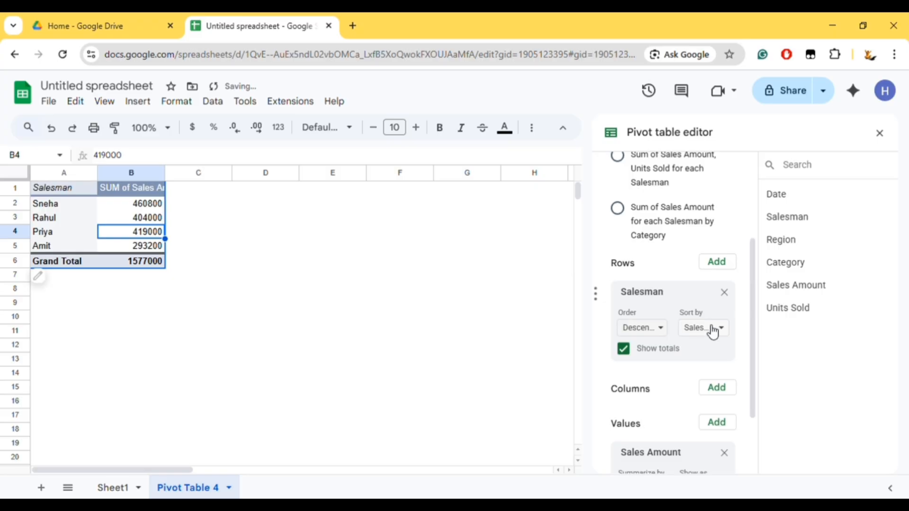
left_click(710, 328)
left_click(742, 375)
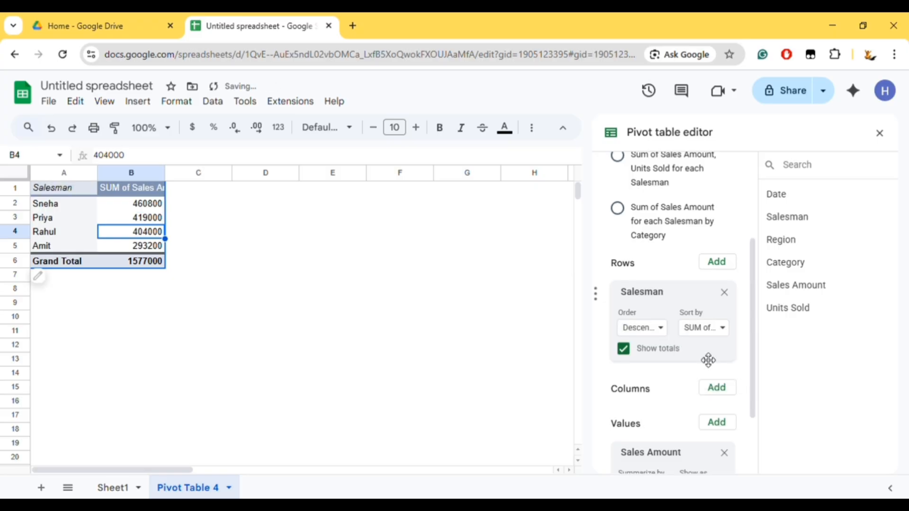
left_click(61, 203)
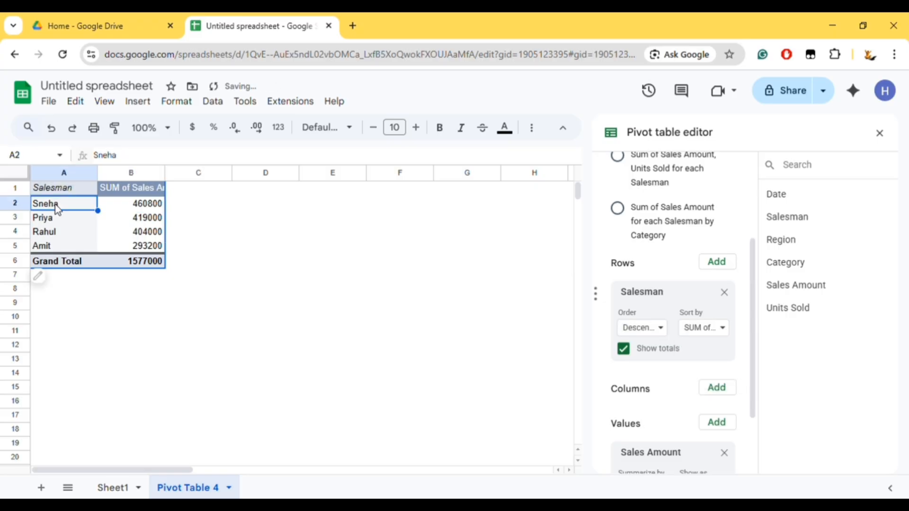
left_click(121, 211)
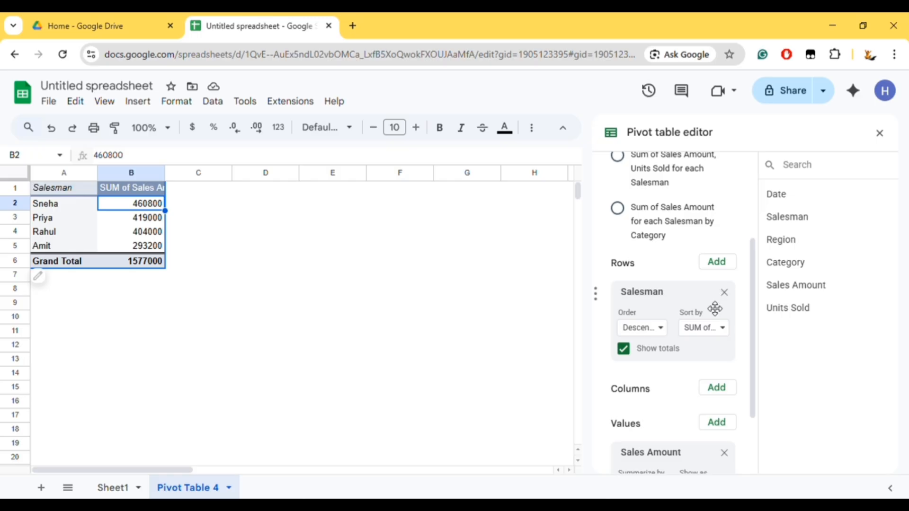
Replace Salesman with Region as the pivot table's row field
left_click(716, 262)
left_click(740, 341)
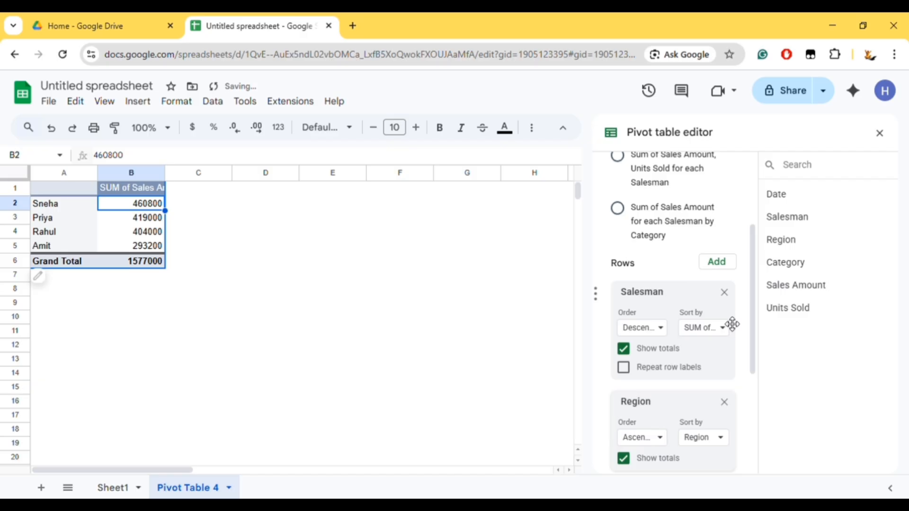
left_click(723, 294)
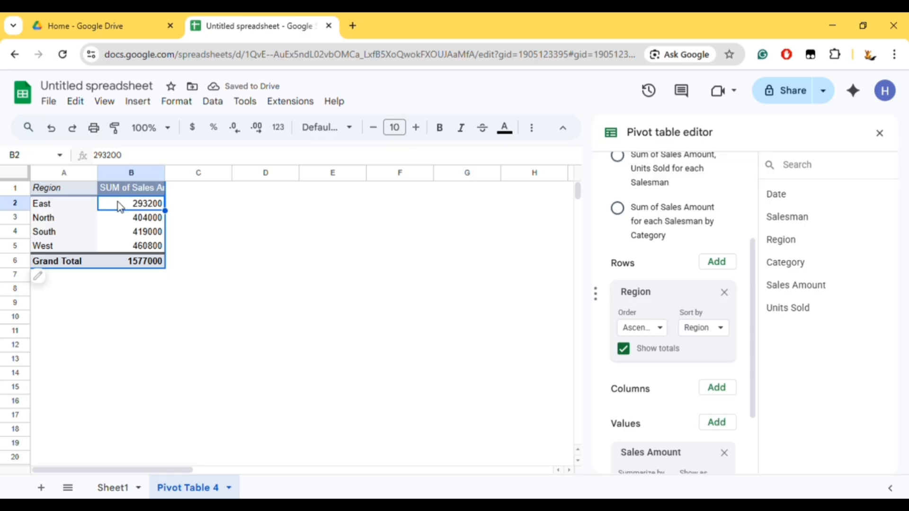
Check the regional sales totals and replace Region with Category as the pivot table's row field
left_click(114, 219)
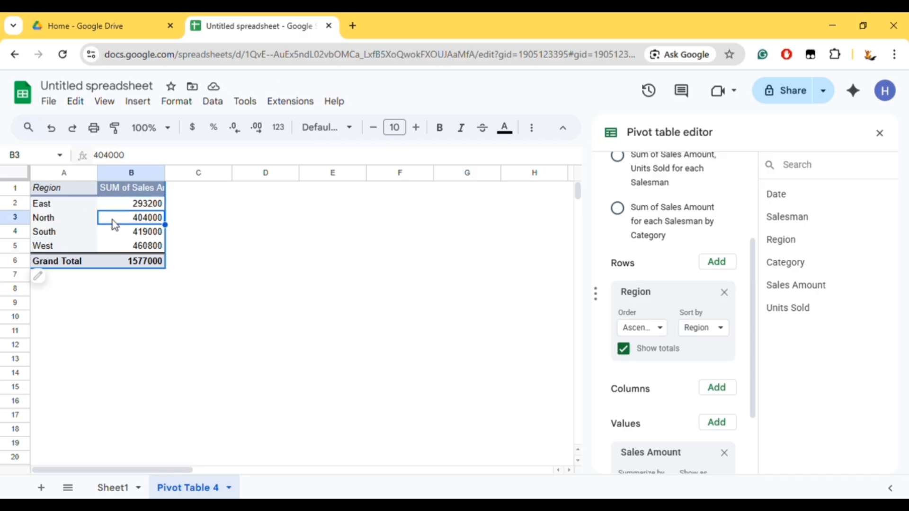
left_click(104, 236)
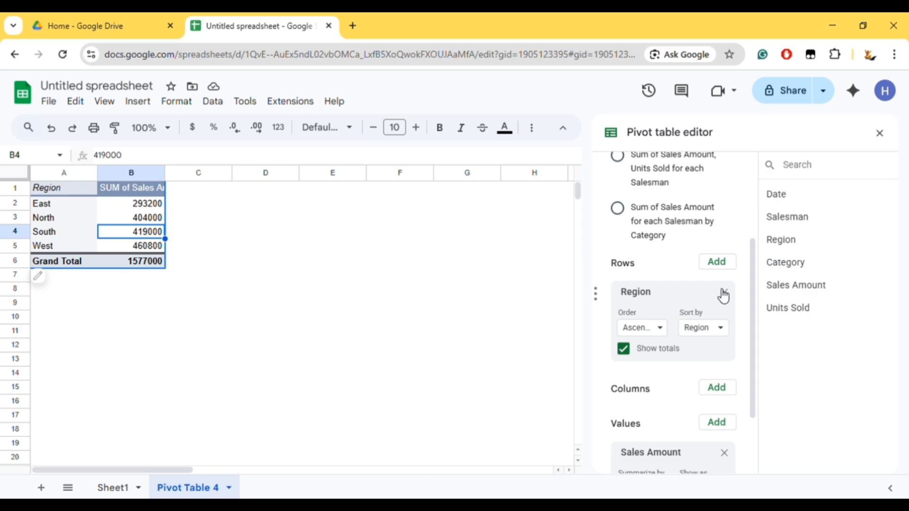
left_click(722, 263)
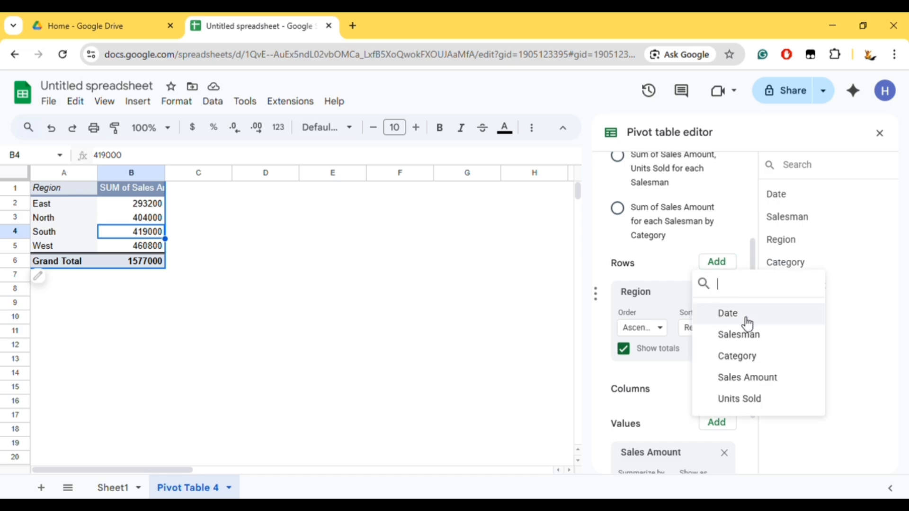
left_click(754, 363)
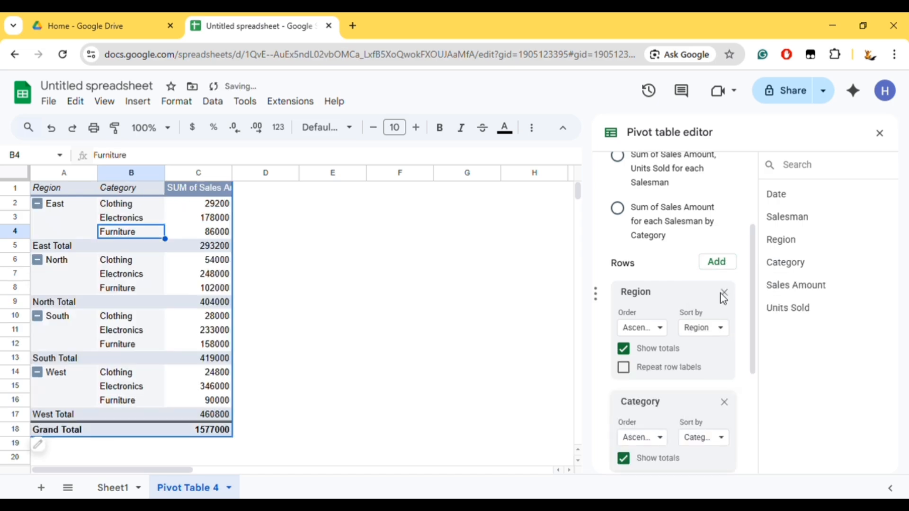
left_click(723, 291)
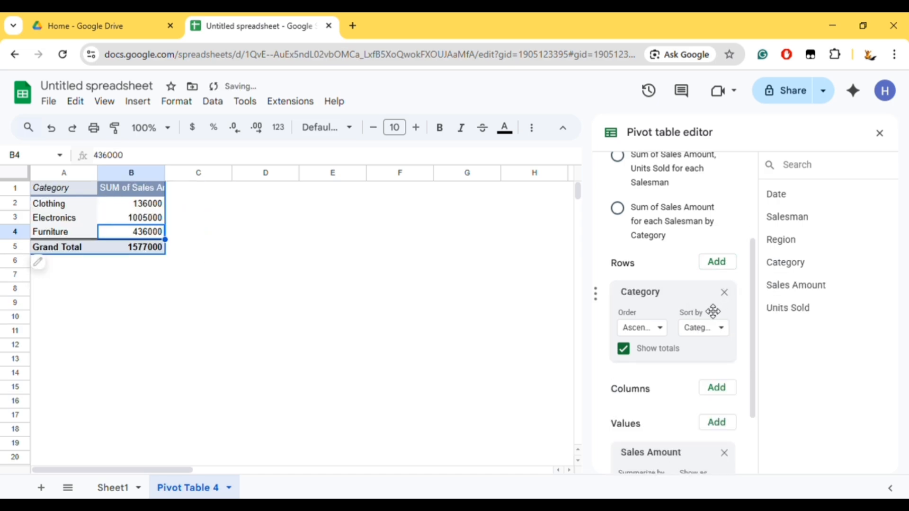
Examine the summed sales amount of each category in the pivot table
left_click(110, 207)
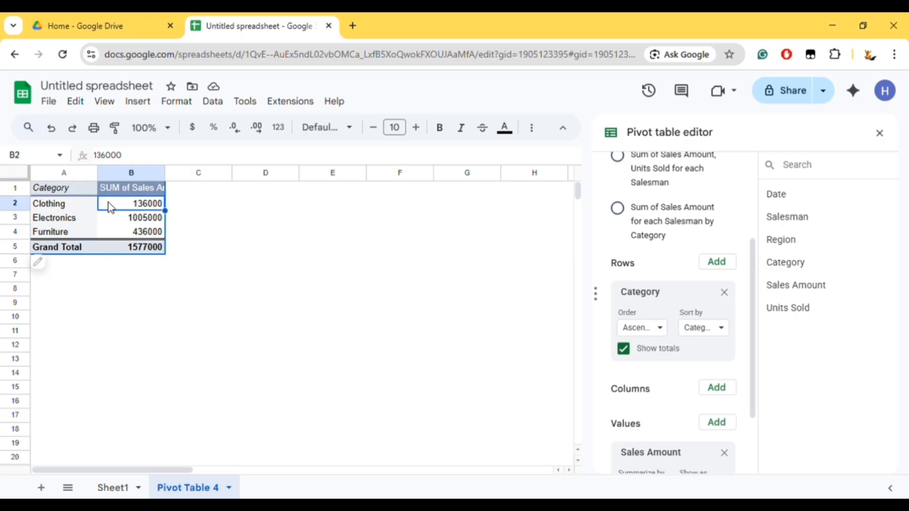
left_click(108, 221)
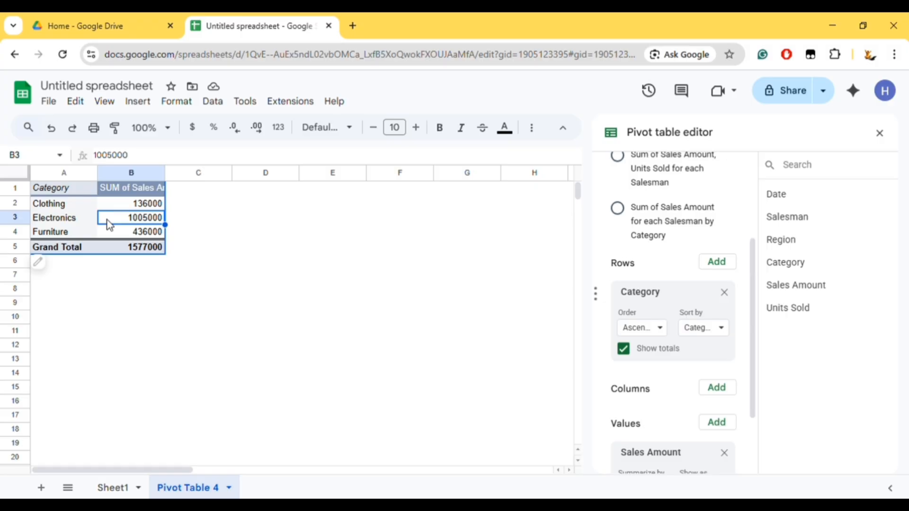
left_click(111, 232)
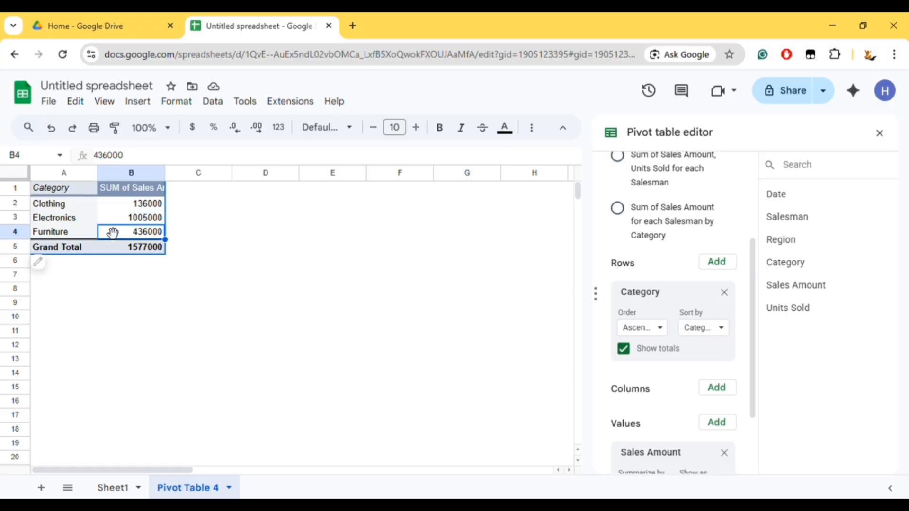
Replace Category with Date as the pivot table's row field and look through the daily sales amounts
left_click(724, 292)
left_click(725, 273)
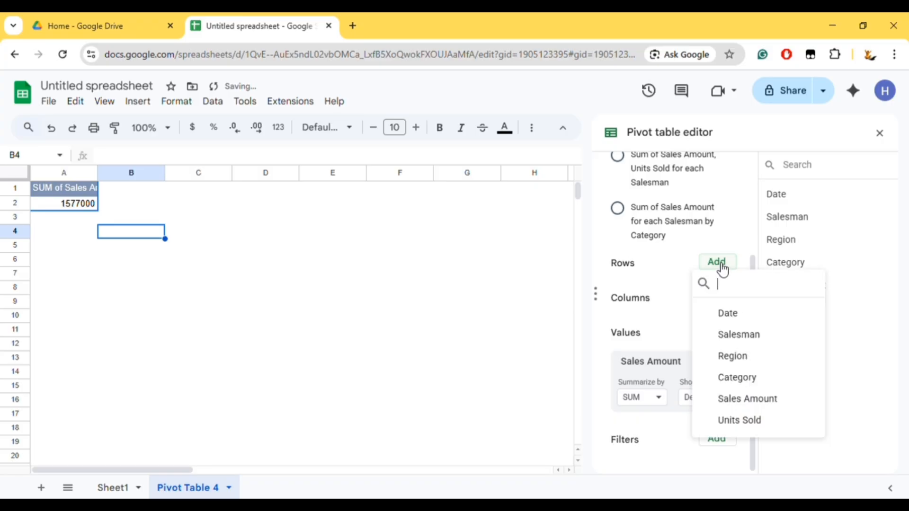
left_click(732, 319)
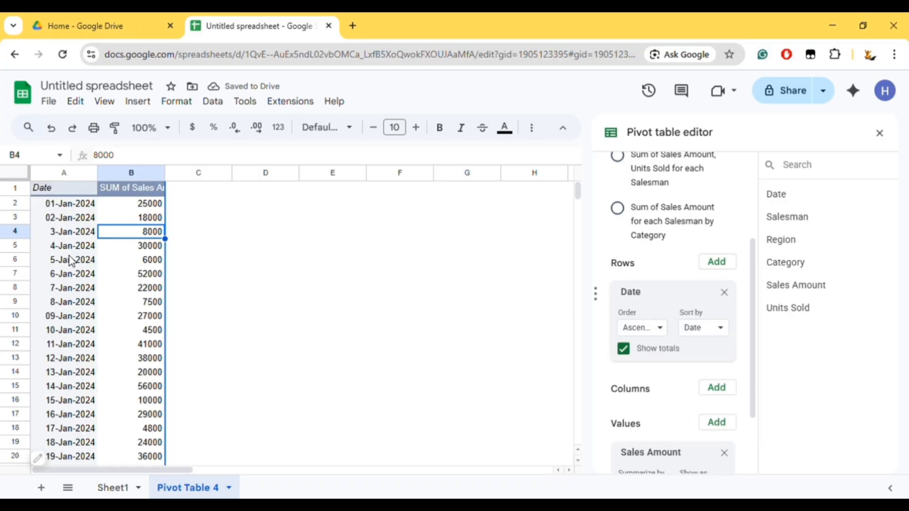
scroll(67, 251, "down", 15)
scroll(67, 252, "up", 15)
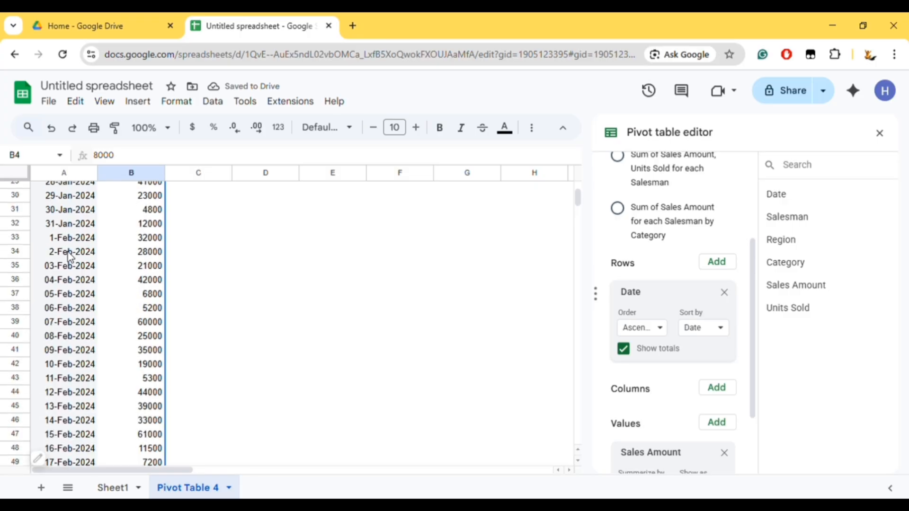
scroll(69, 255, "up", 2)
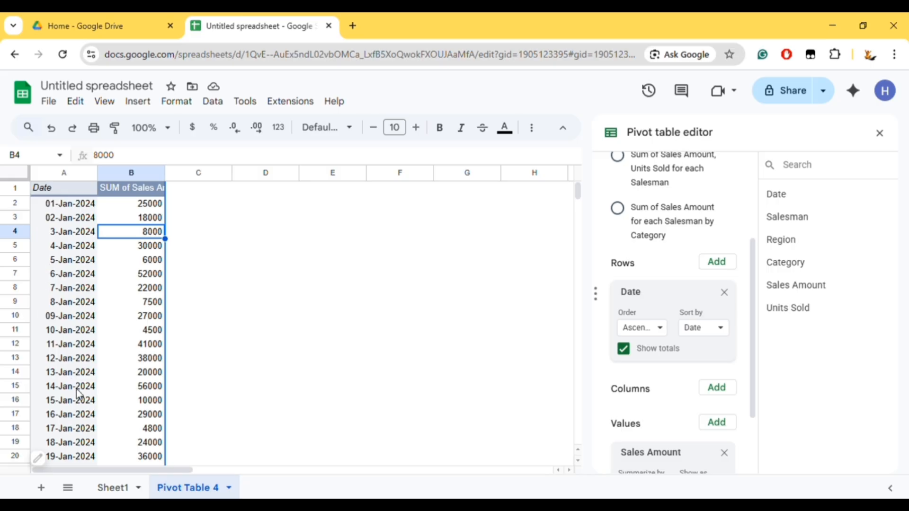
Group the pivot table's dates by Month and check the January and February sales totals
left_click(69, 415)
right_click(68, 418)
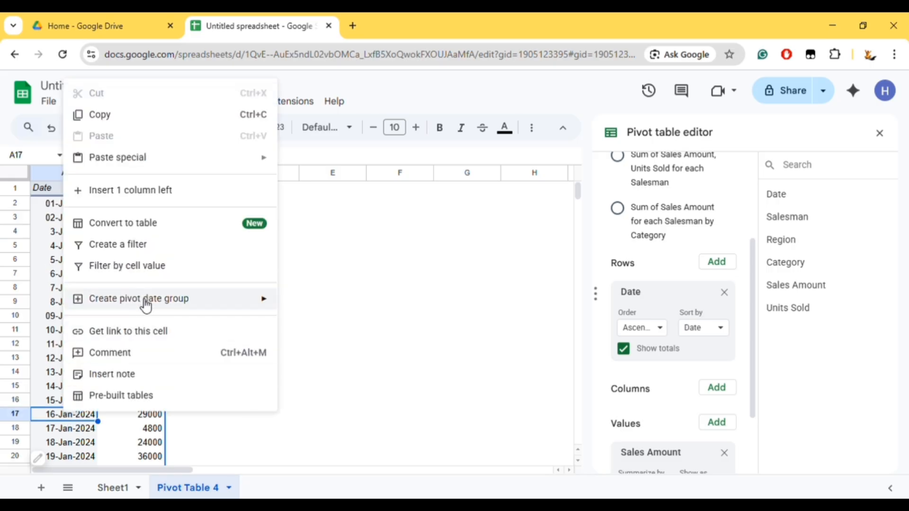
mouse_move(147, 303)
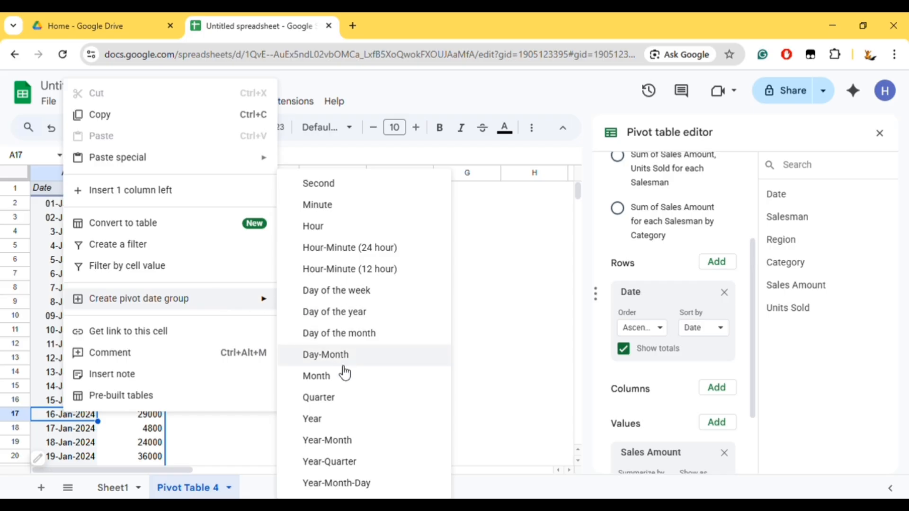
left_click(327, 377)
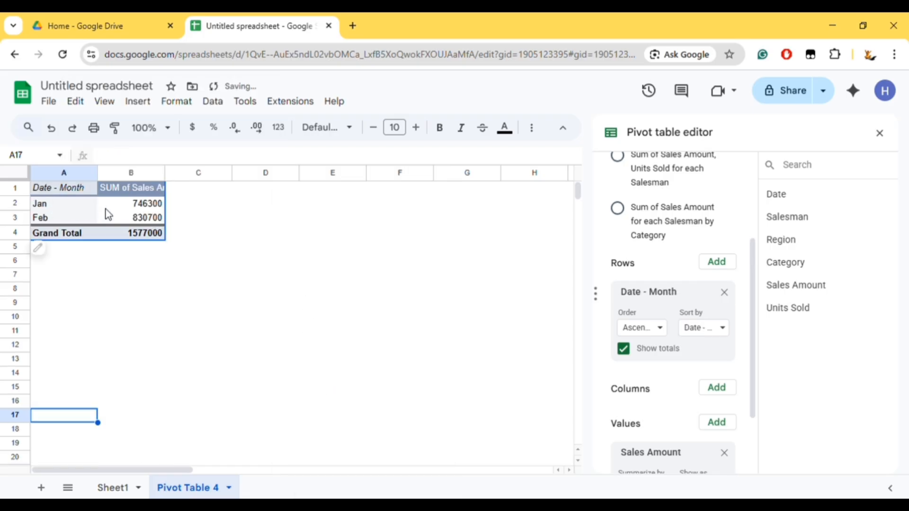
left_click(116, 203)
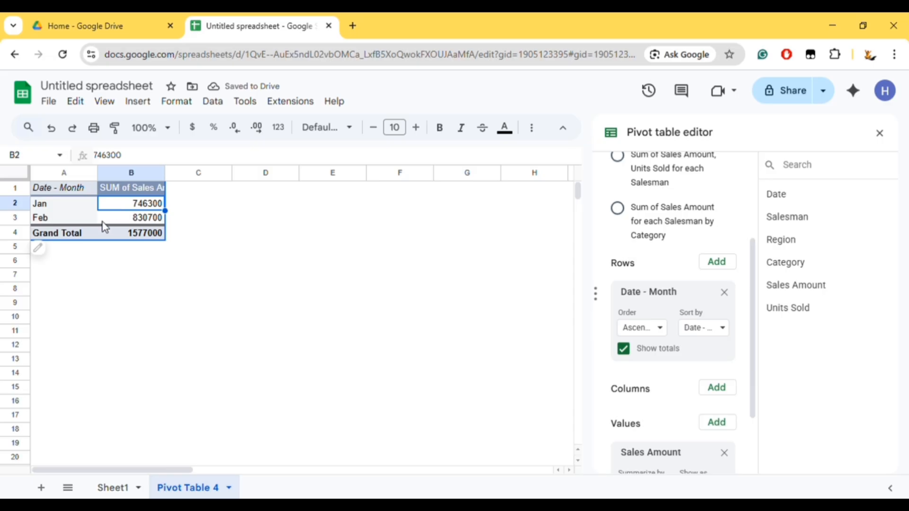
left_click(105, 218)
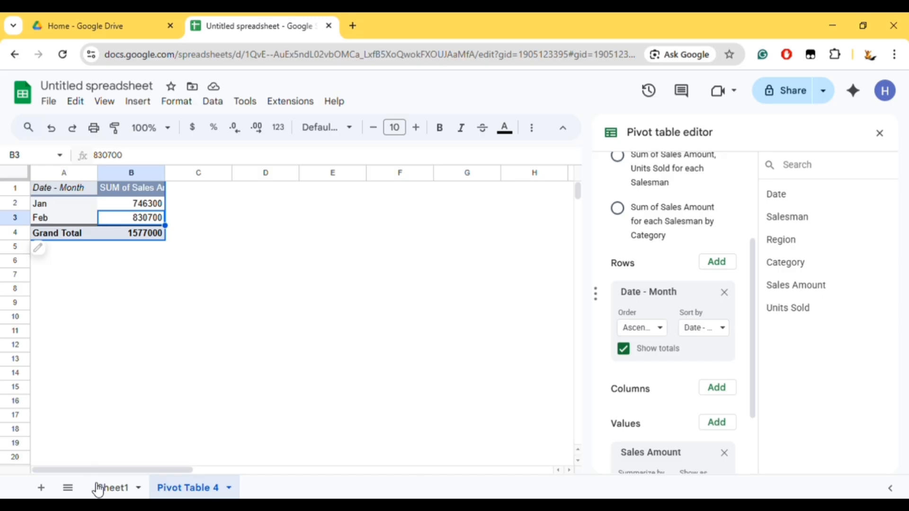
Return to the source data in Sheet1 and look at its Category column
left_click(114, 487)
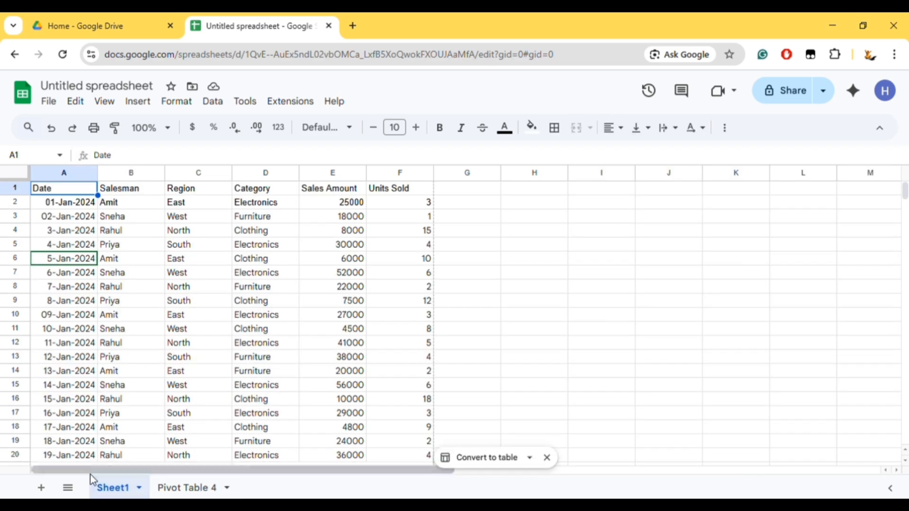
left_click(599, 222)
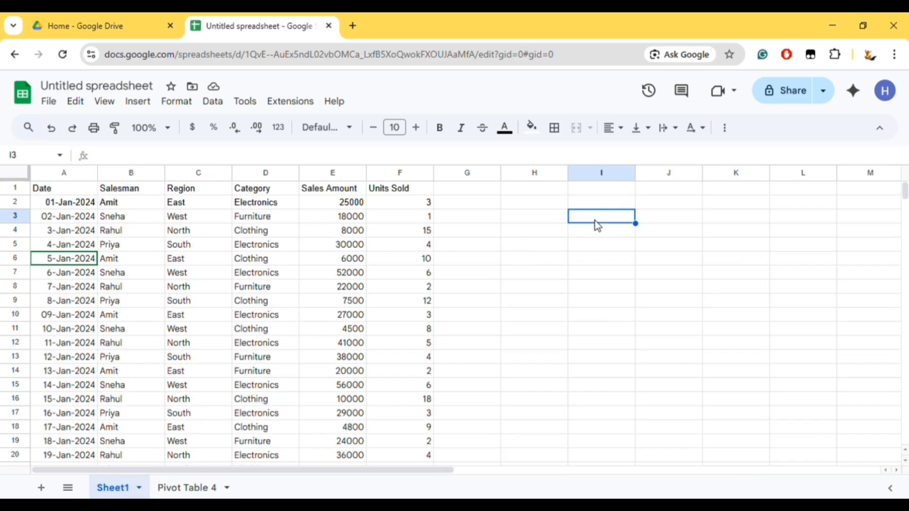
left_click(256, 194)
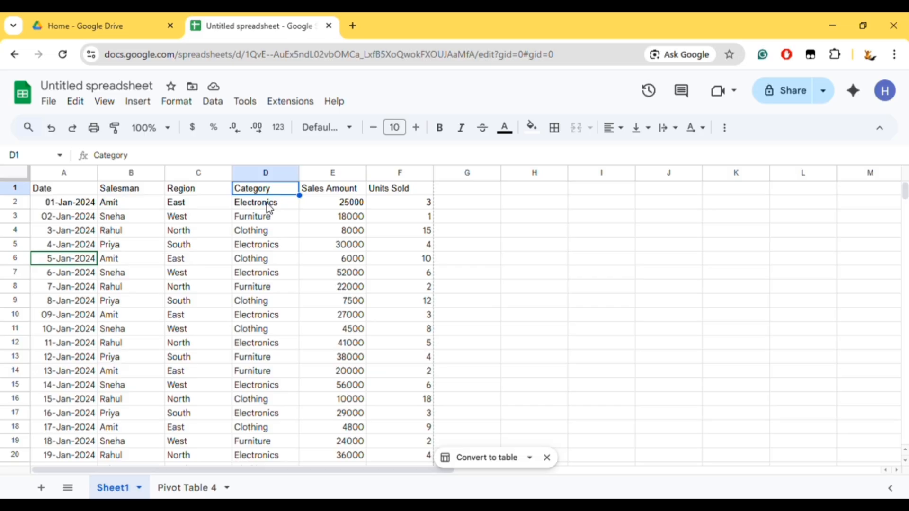
left_click(533, 232)
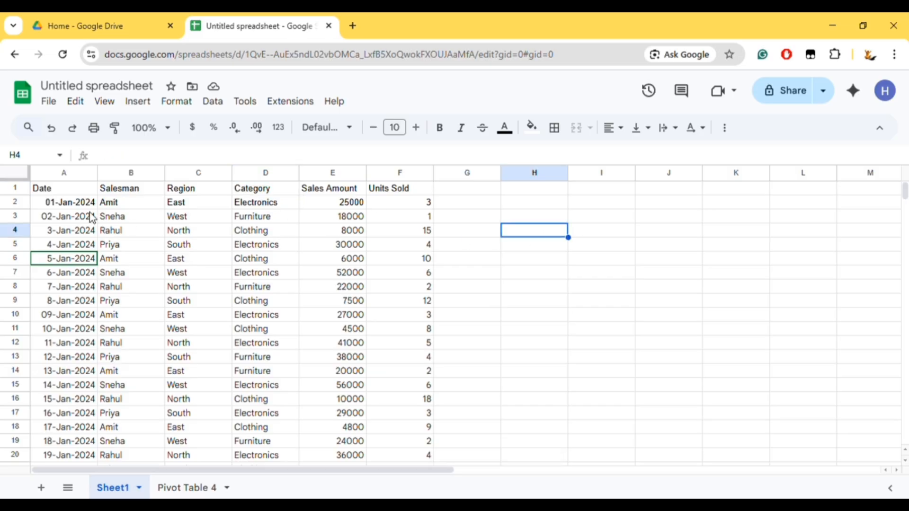
Add a slicer for the Sheet1 sales data and place it beside the table over columns G to I
left_click(266, 174)
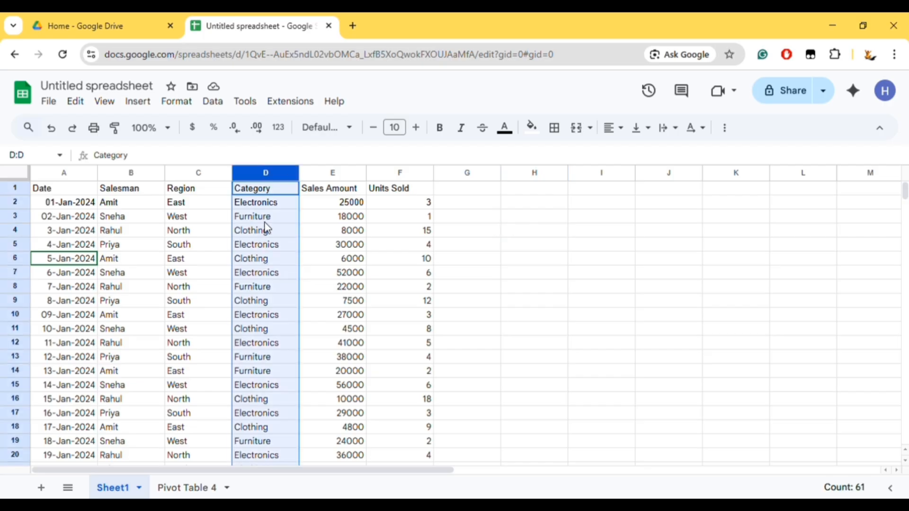
left_click(213, 102)
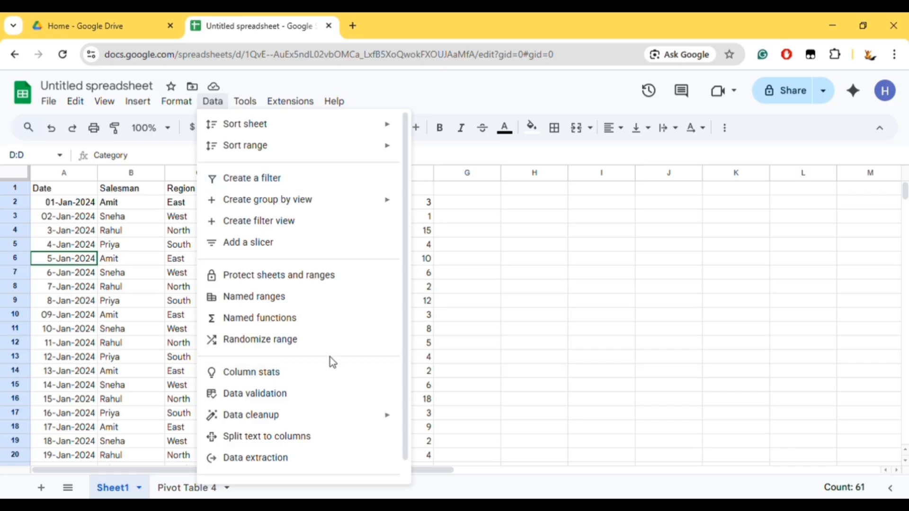
left_click(264, 243)
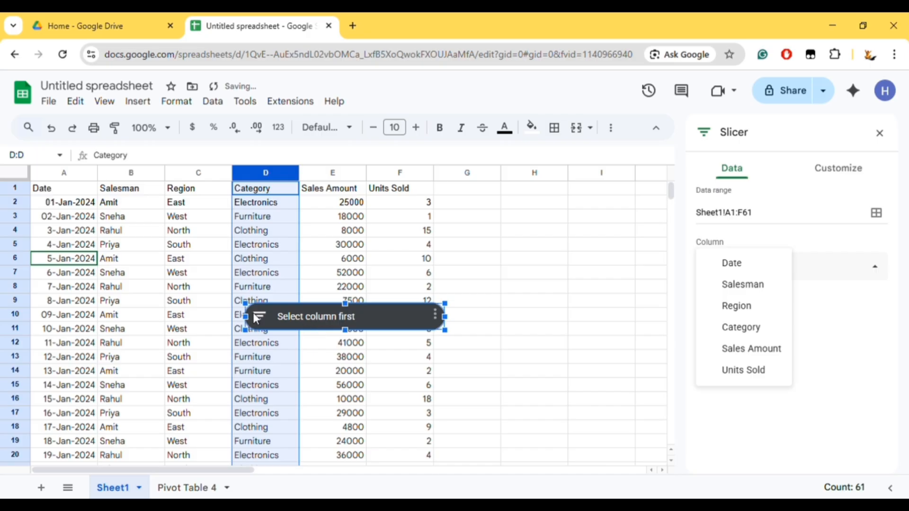
left_click(263, 321)
left_click_drag(264, 321, 475, 212)
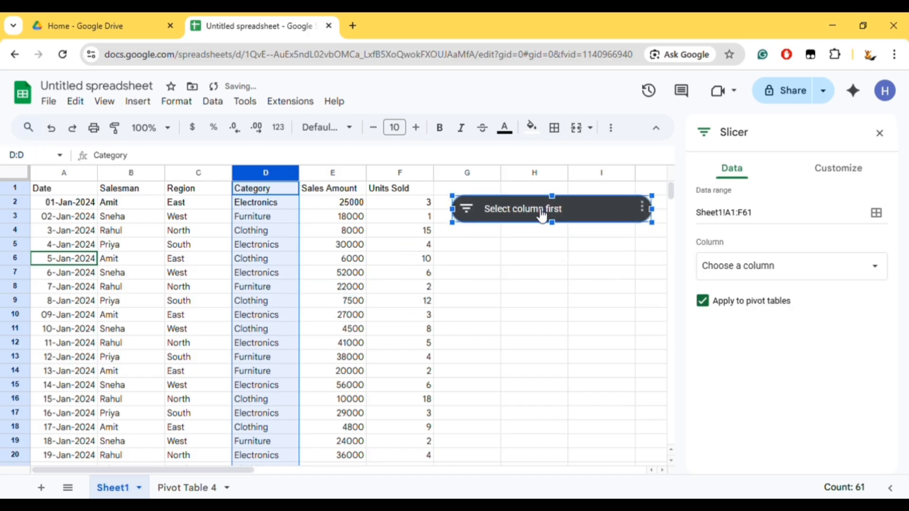
left_click(467, 329)
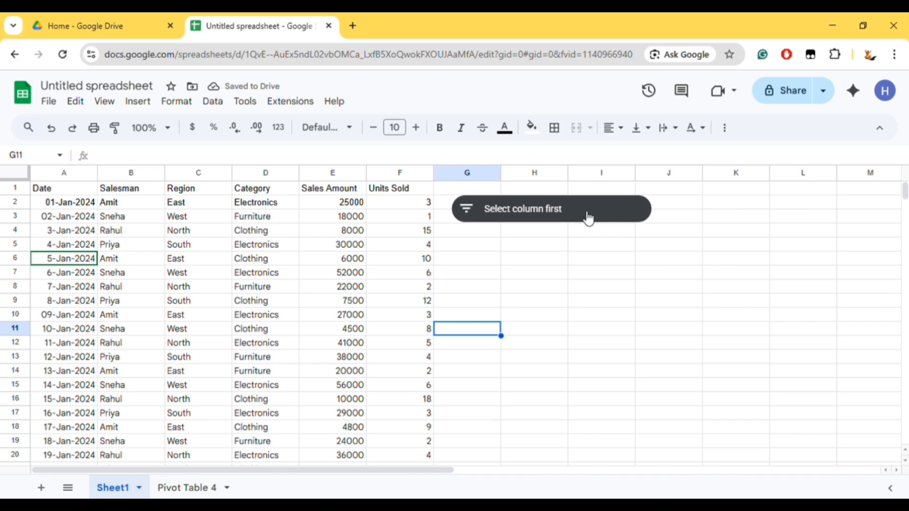
Edit the slicer so that it filters by the Category column
left_click(537, 211)
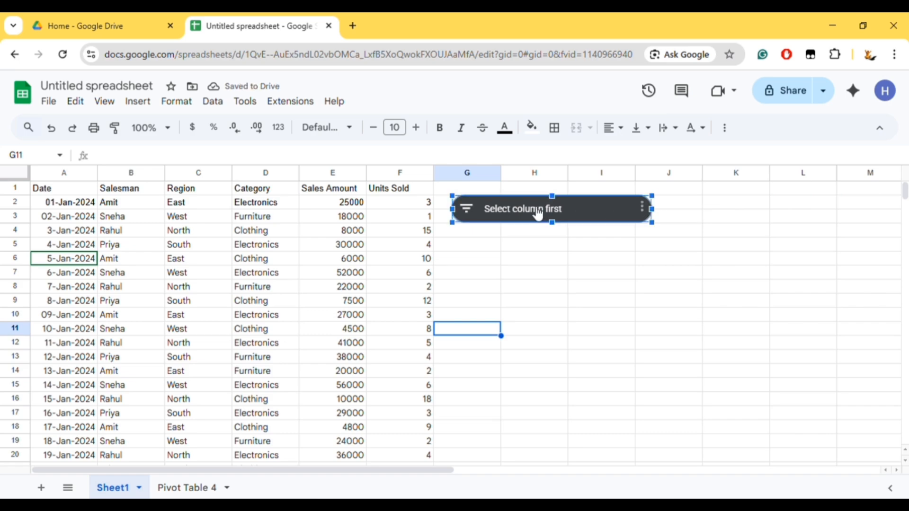
left_click(642, 207)
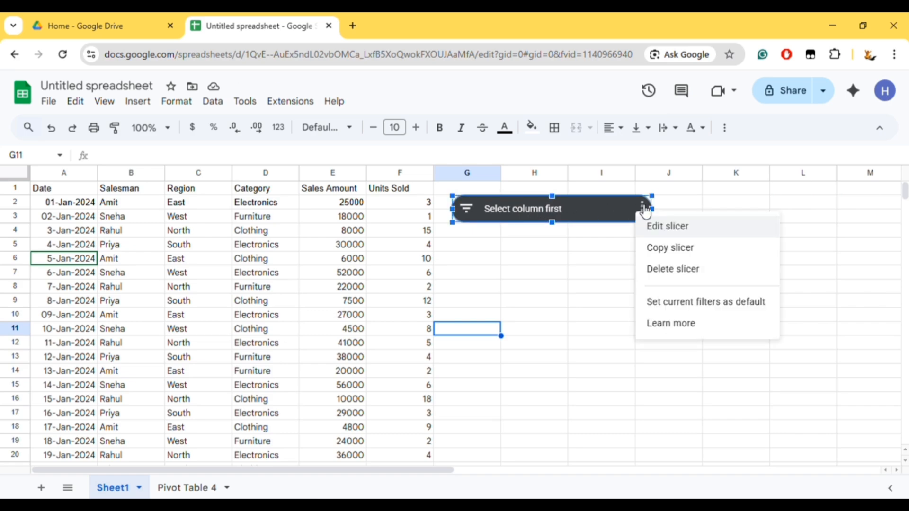
left_click(664, 229)
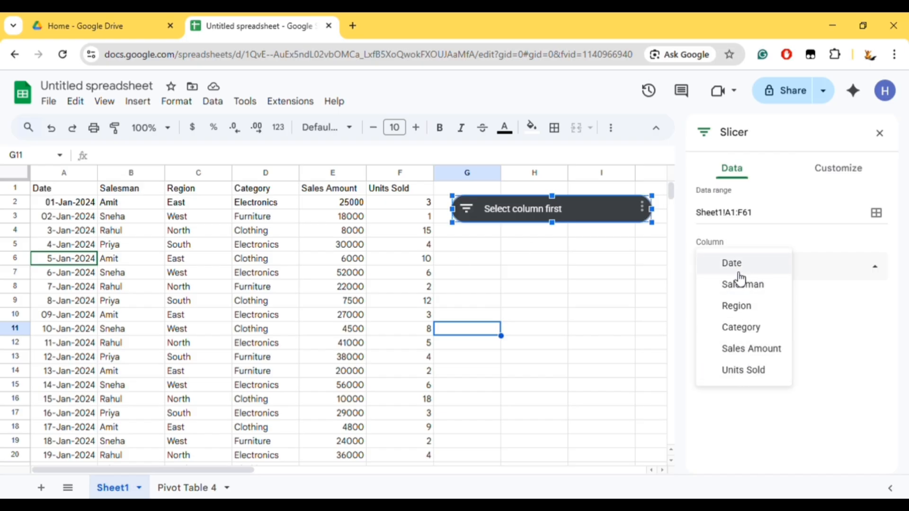
left_click(757, 331)
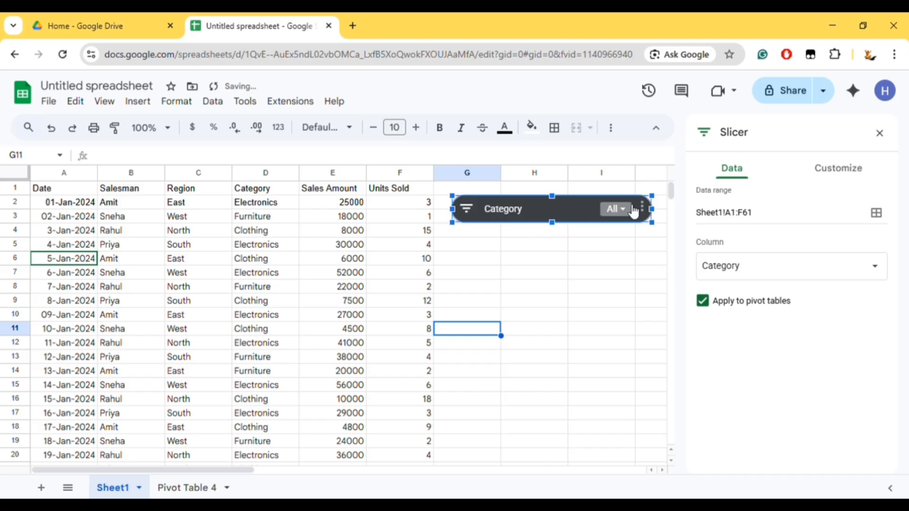
Filter the Category slicer to Electronics only, excluding Clothing and Furniture, and look through the filtered rows
left_click(615, 209)
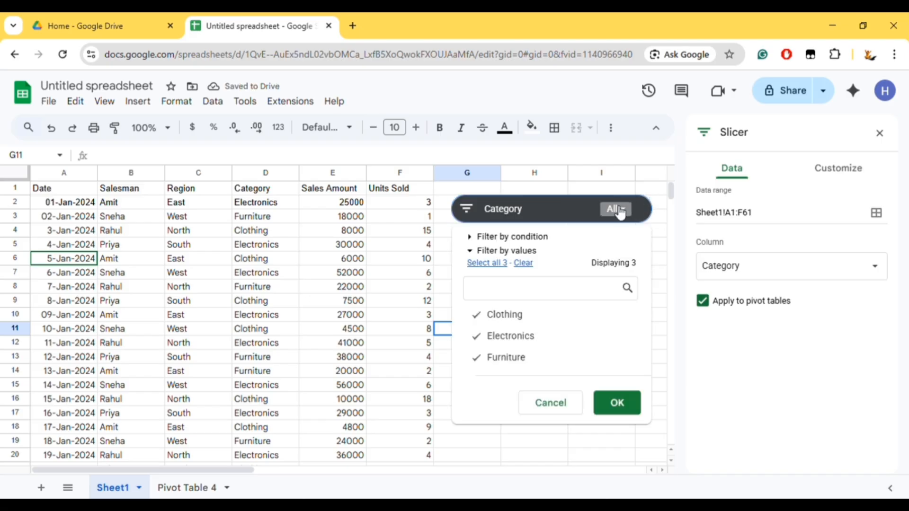
left_click(476, 320)
left_click(483, 357)
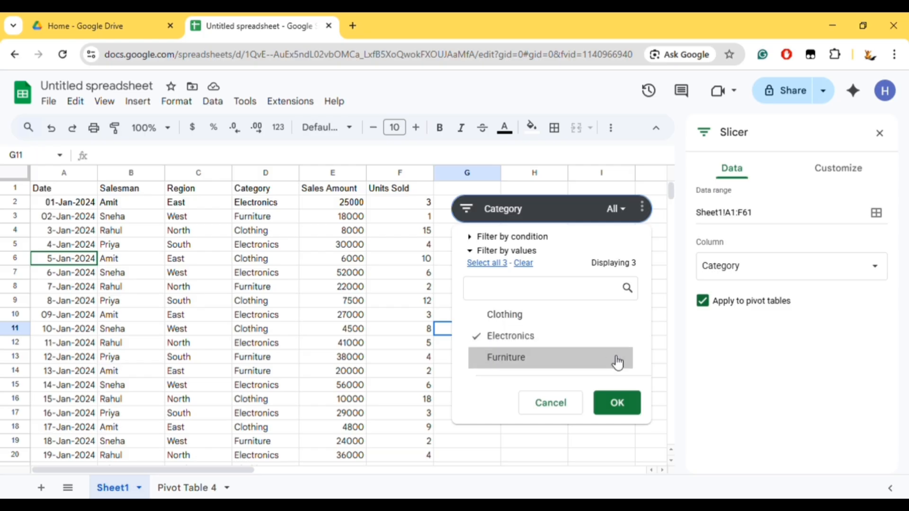
left_click(620, 405)
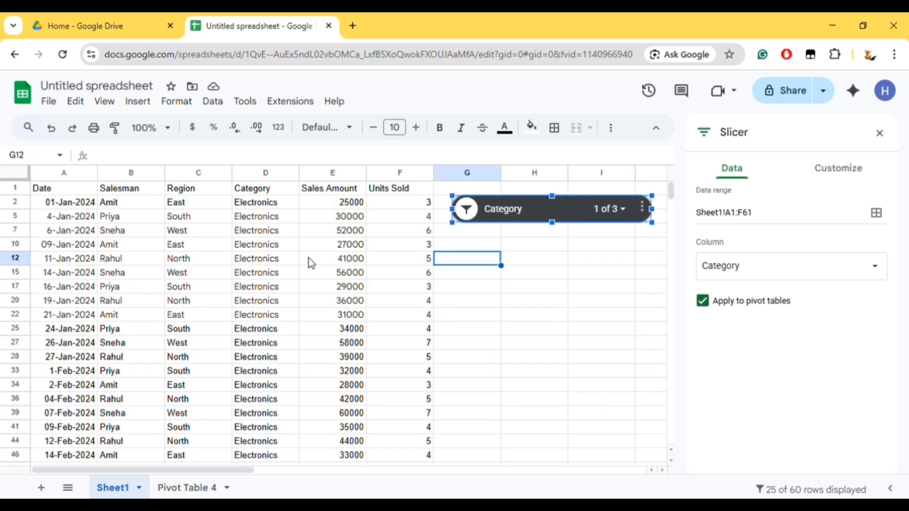
scroll(285, 294, "down", 10)
scroll(302, 227, "up", 8)
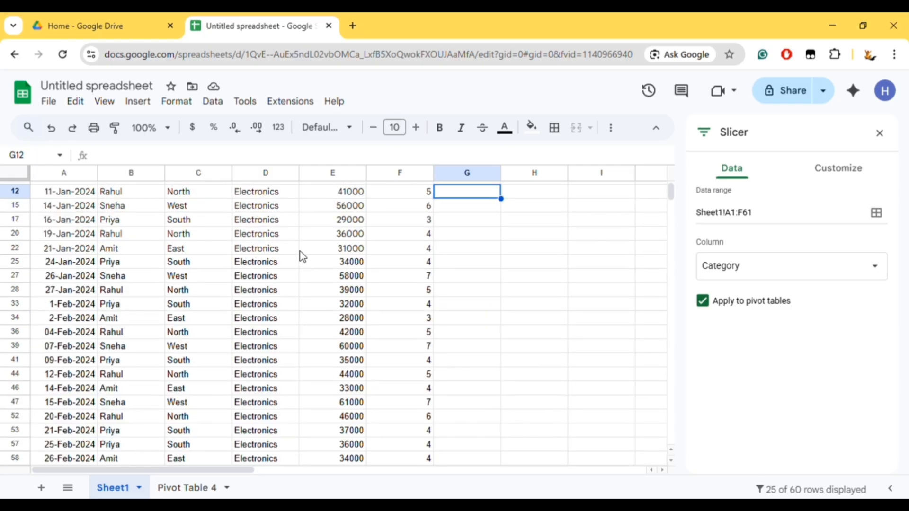
scroll(300, 251, "up", 2)
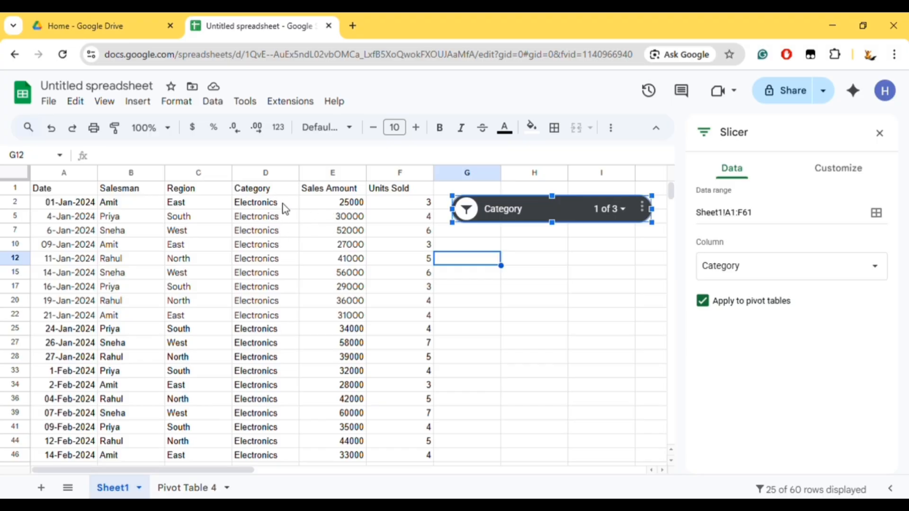
Switch the Category slicer's filter to Clothing only, excluding Electronics, look through the filtered rows, and leave slicer editing
left_click(611, 209)
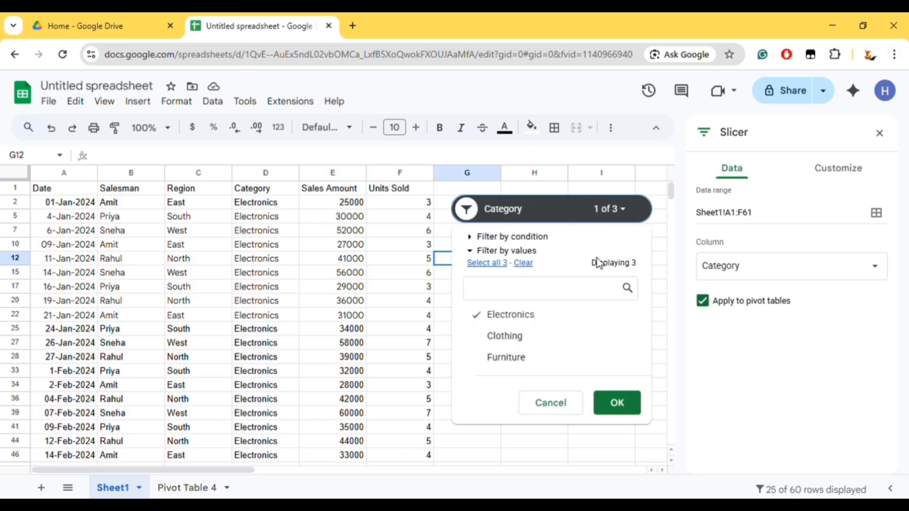
left_click(499, 337)
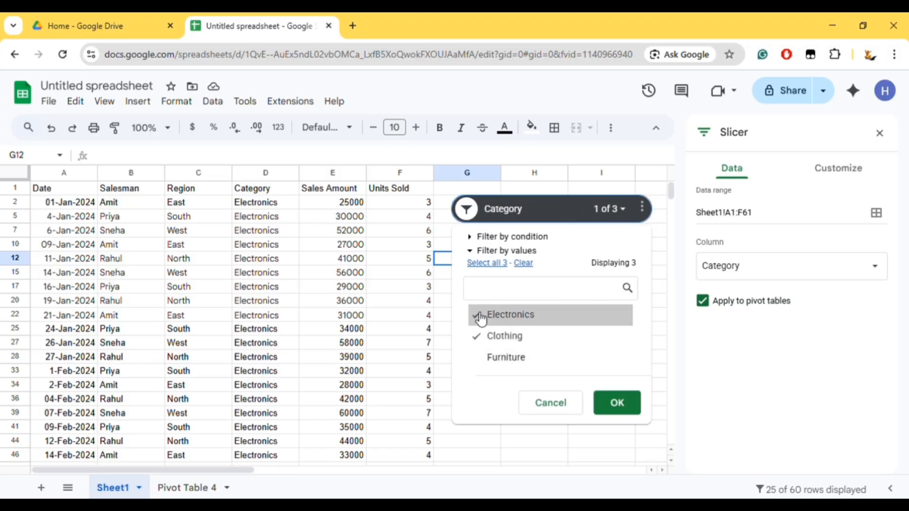
left_click(483, 314)
left_click(617, 402)
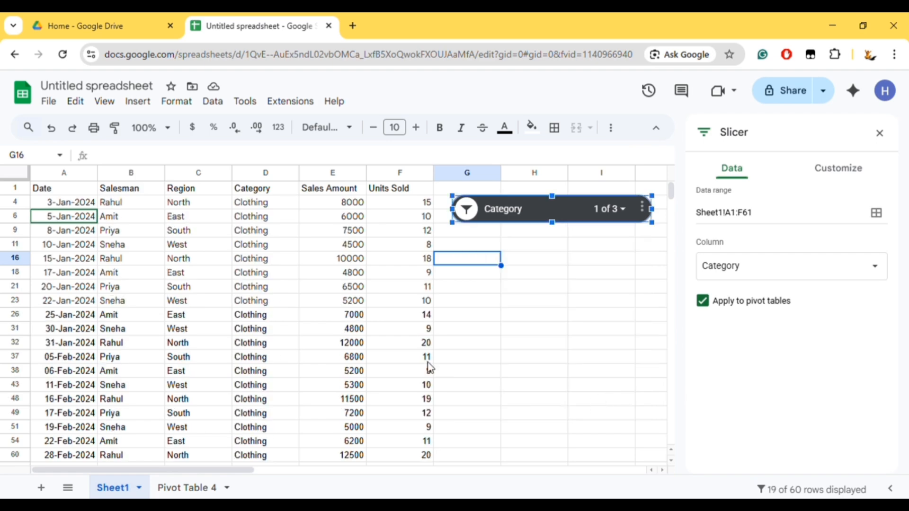
scroll(276, 334, "down", 10)
scroll(282, 311, "up", 10)
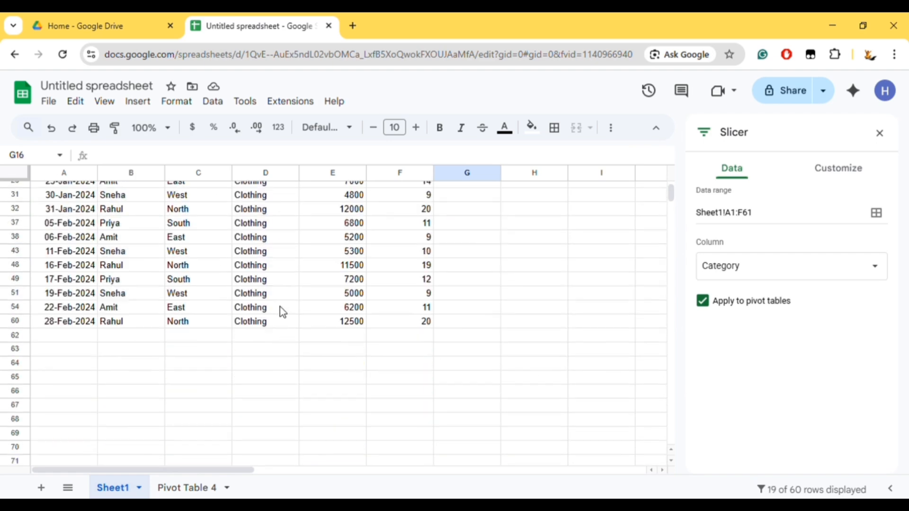
left_click(286, 275)
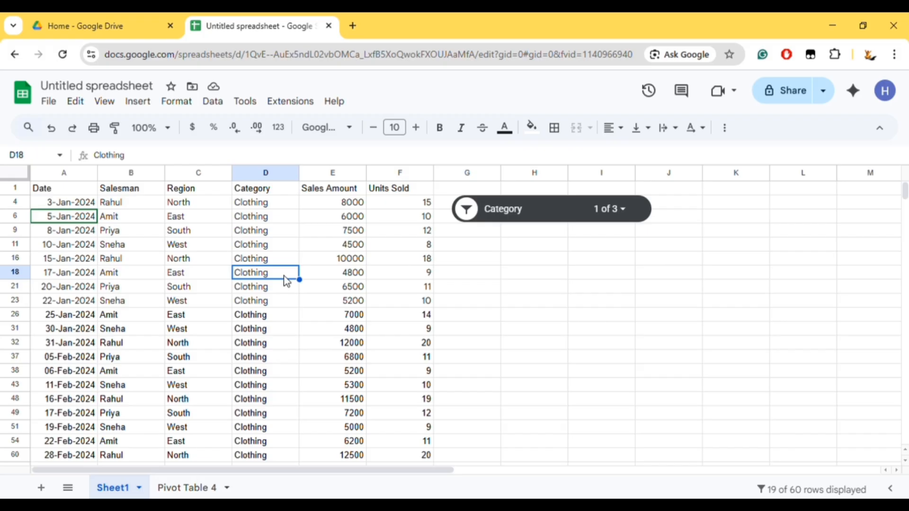
left_click(47, 217)
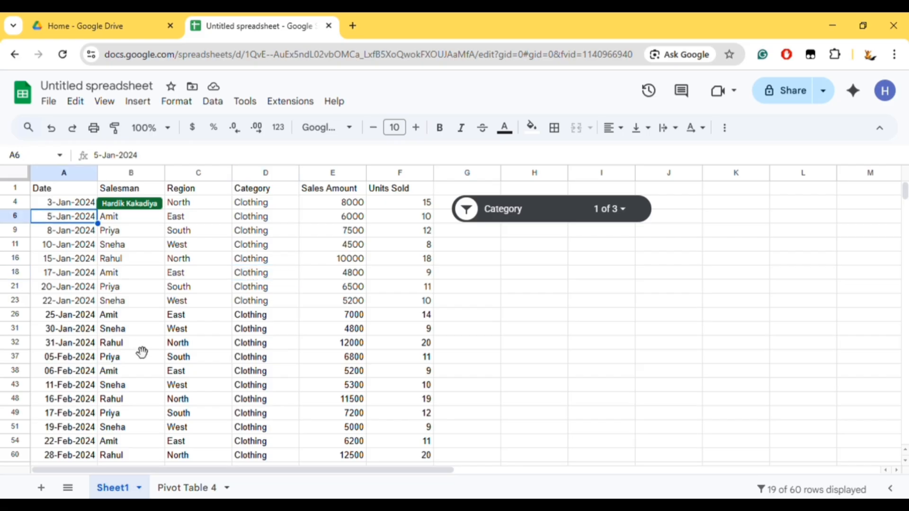
scroll(197, 357, "down", 5)
scroll(197, 357, "up", 5)
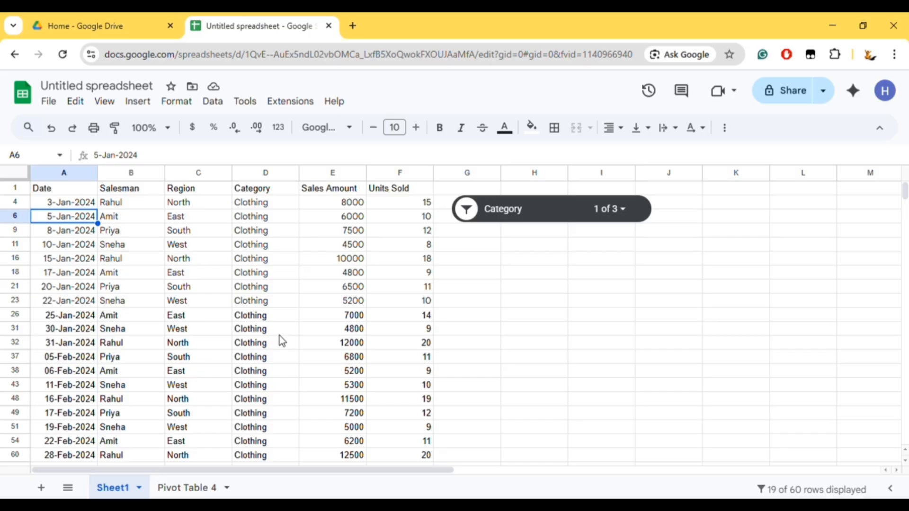
left_click(266, 275)
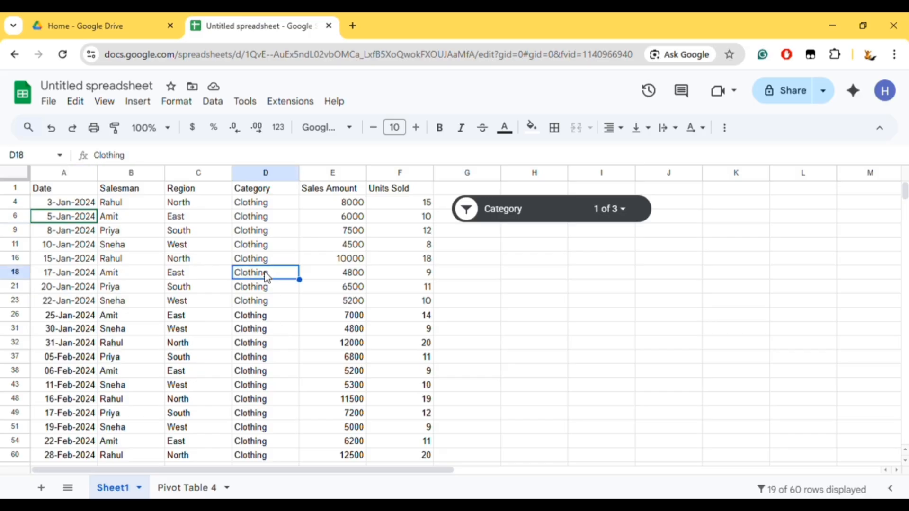